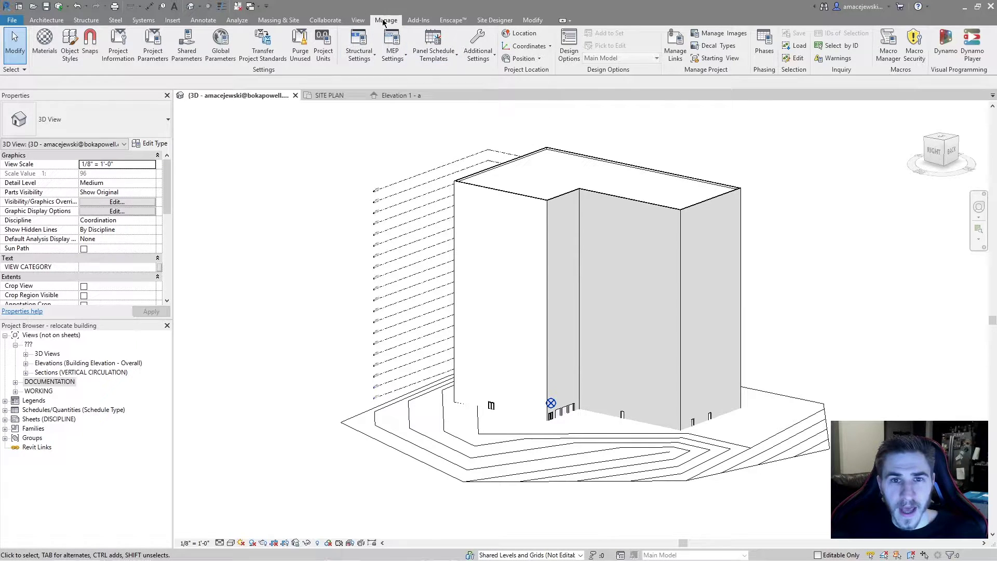
- Open the project positioning options and dismiss them without choosing one
key("super+plus")
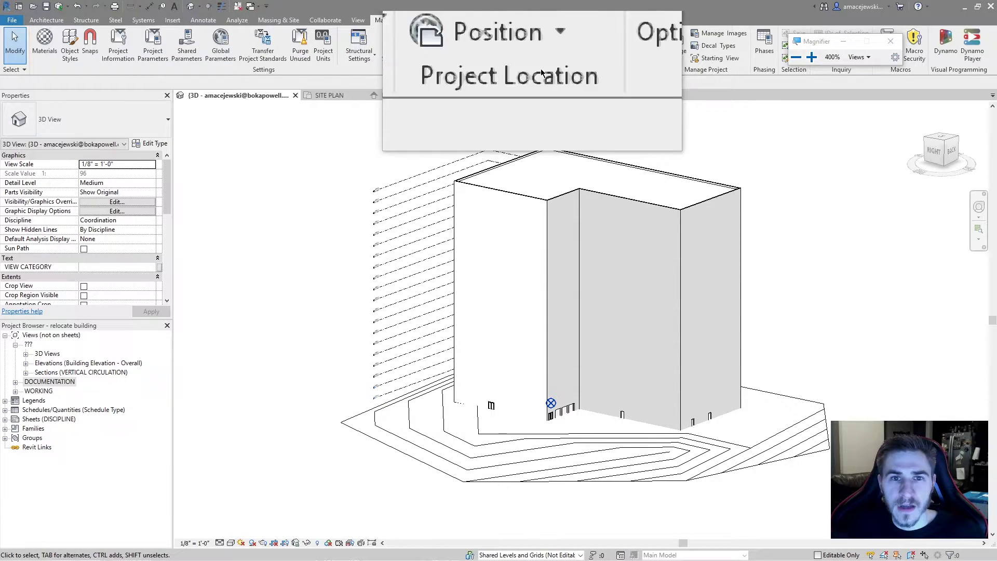
key("super+Escape")
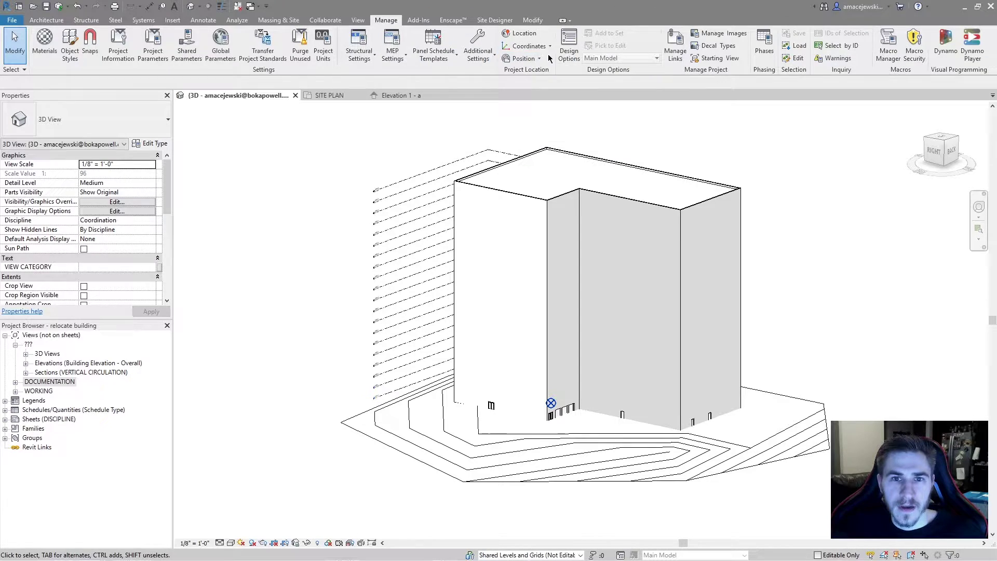
left_click(522, 58)
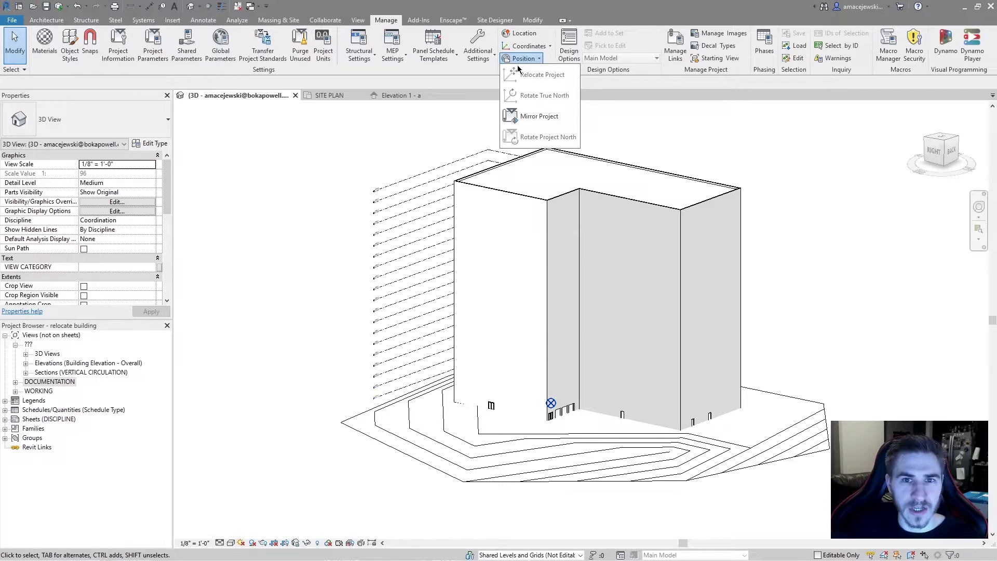
left_click(410, 175)
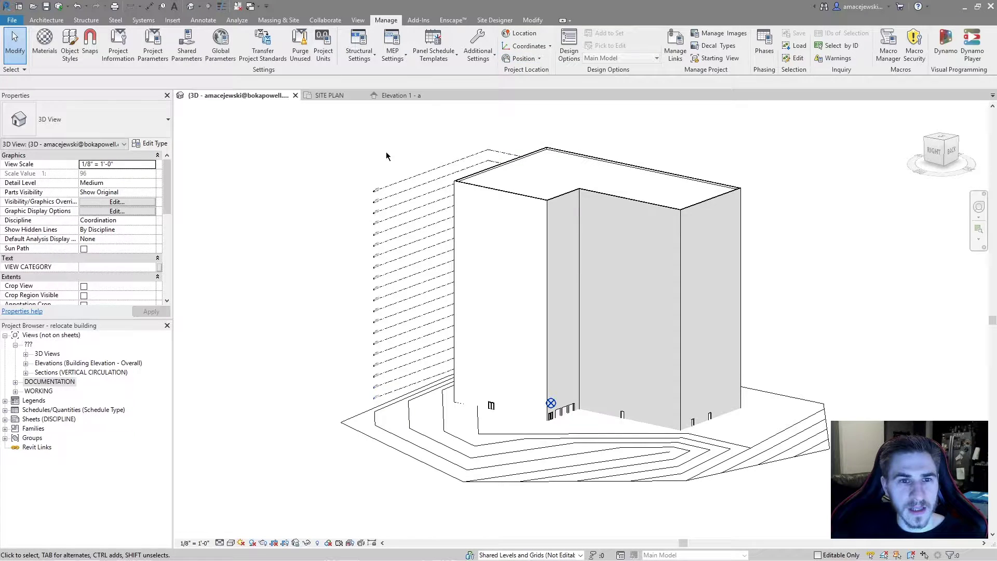
- Switch to Elevation 1 - a and turn off Crop Region Visible in Properties
left_click(388, 95)
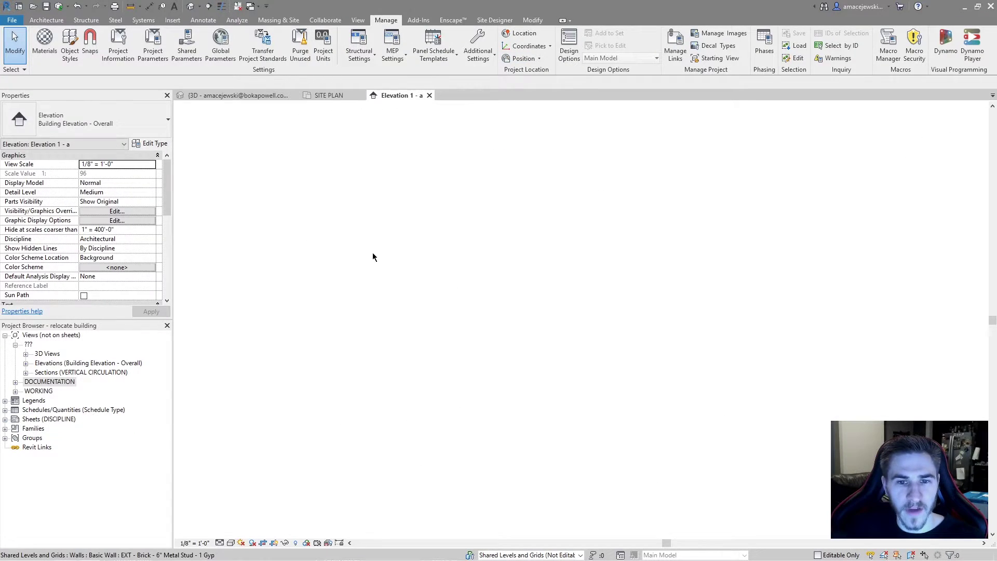
scroll(422, 165, "down", 5)
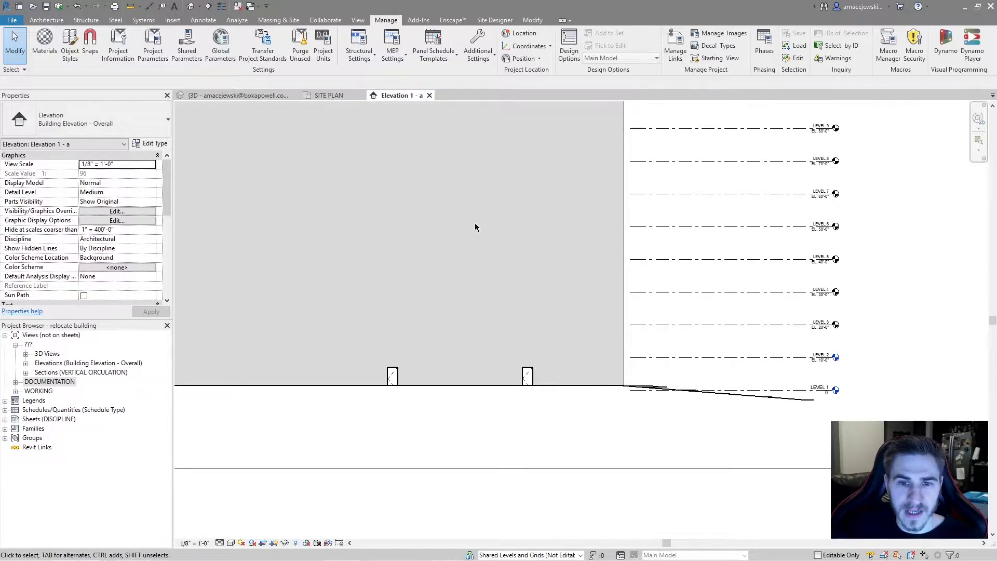
middle_click_drag(475, 223, 569, 342)
scroll(507, 321, "down", 3)
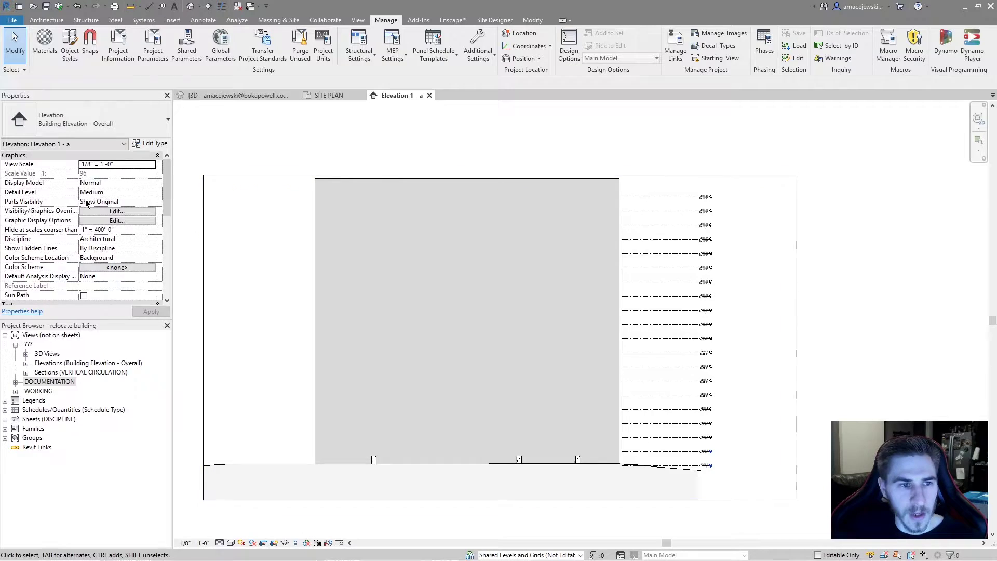
scroll(83, 228, "down", 4)
left_click(84, 240)
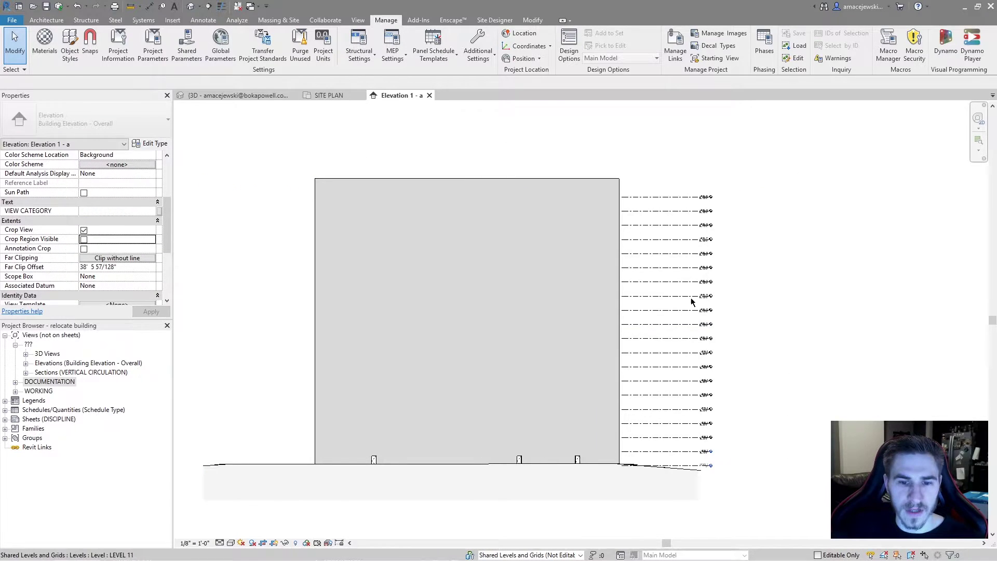
- Select the toposurface and zoom in on the ground line at LEVEL 1
middle_click_drag(777, 254, 815, 234)
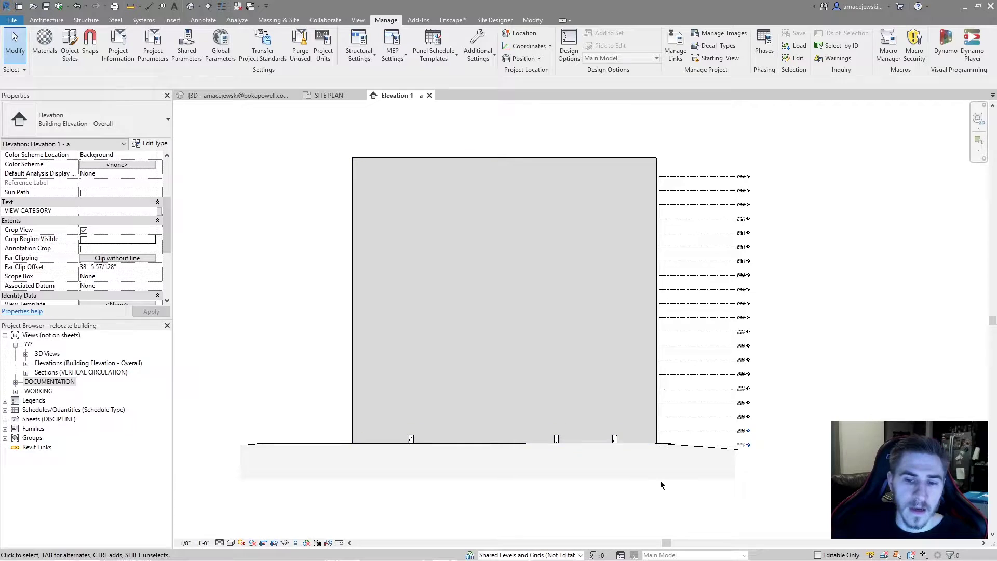
scroll(660, 478, "up", 3)
scroll(797, 452, "up", 2)
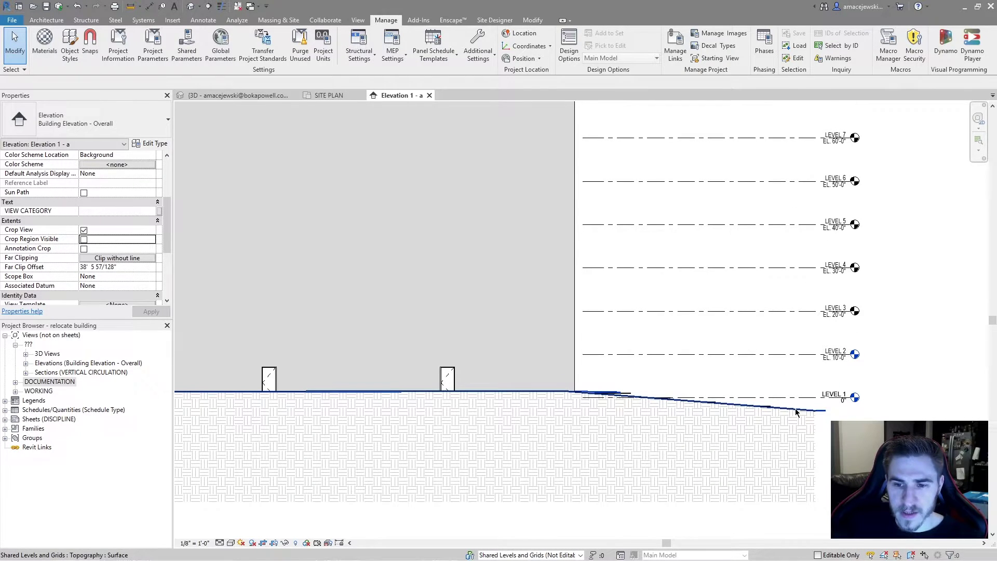
left_click(726, 436)
middle_click_drag(726, 435, 790, 410)
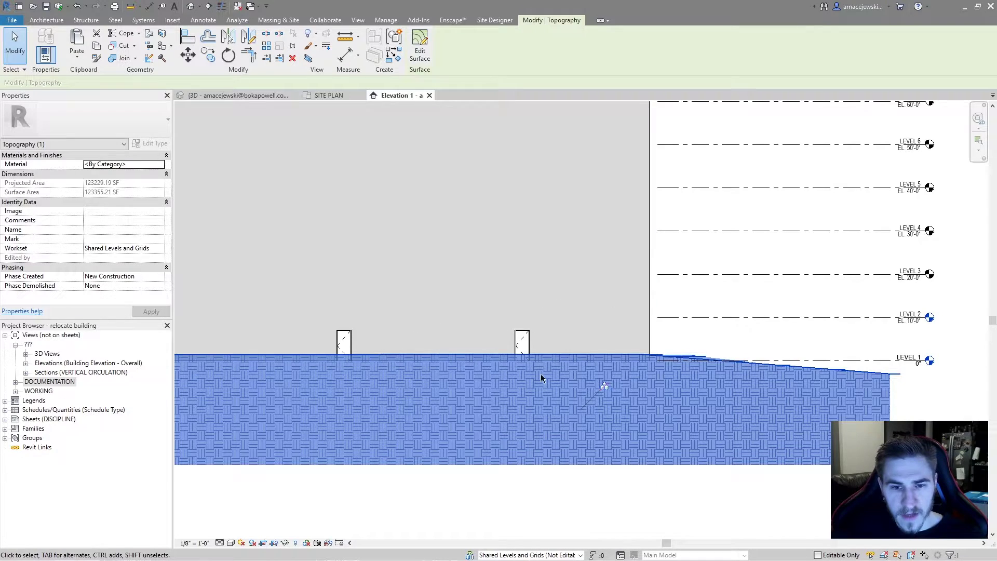
scroll(537, 356, "up", 2)
scroll(793, 384, "down", 2)
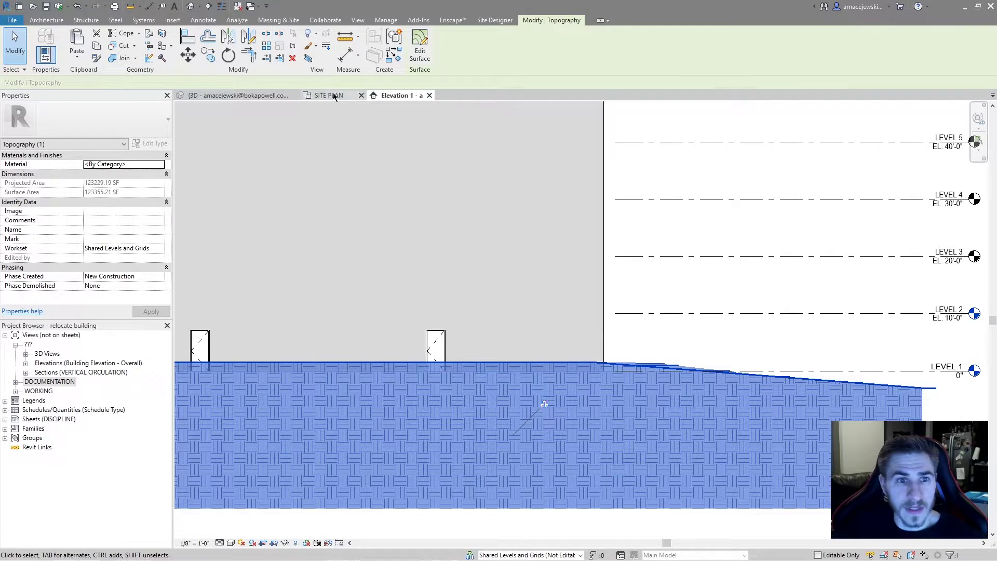
- Return to the 3D view, deselect the topography and orbit around the tower and its roof
left_click(270, 96)
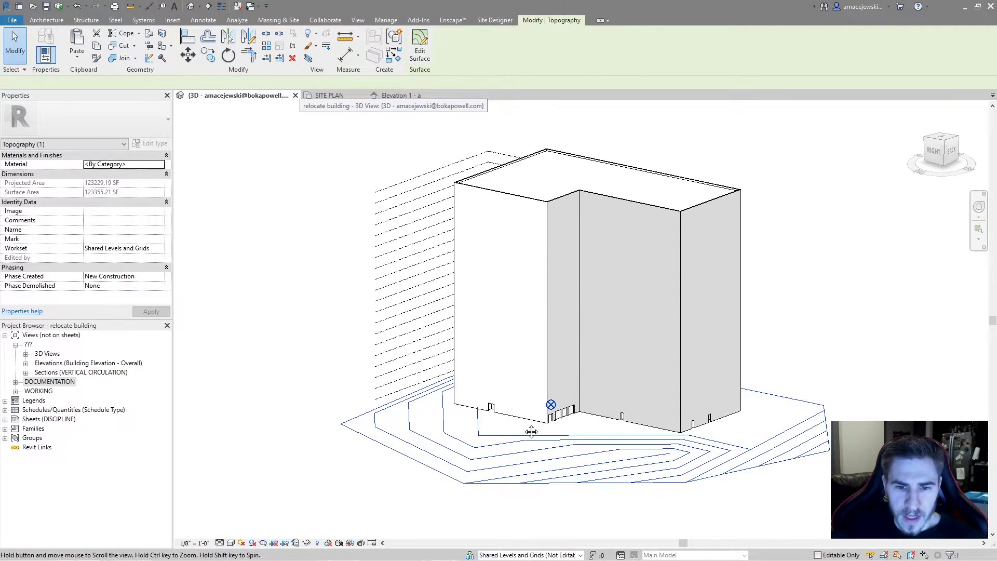
middle_click_drag(597, 403, 484, 421, "shift")
scroll(598, 401, "up", 4)
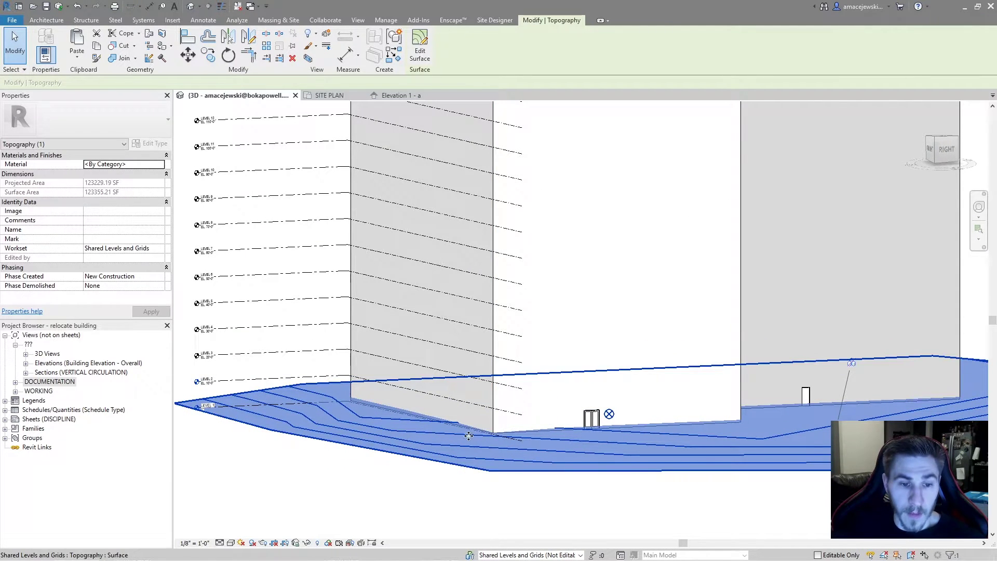
left_click(467, 489)
scroll(459, 431, "down", 2)
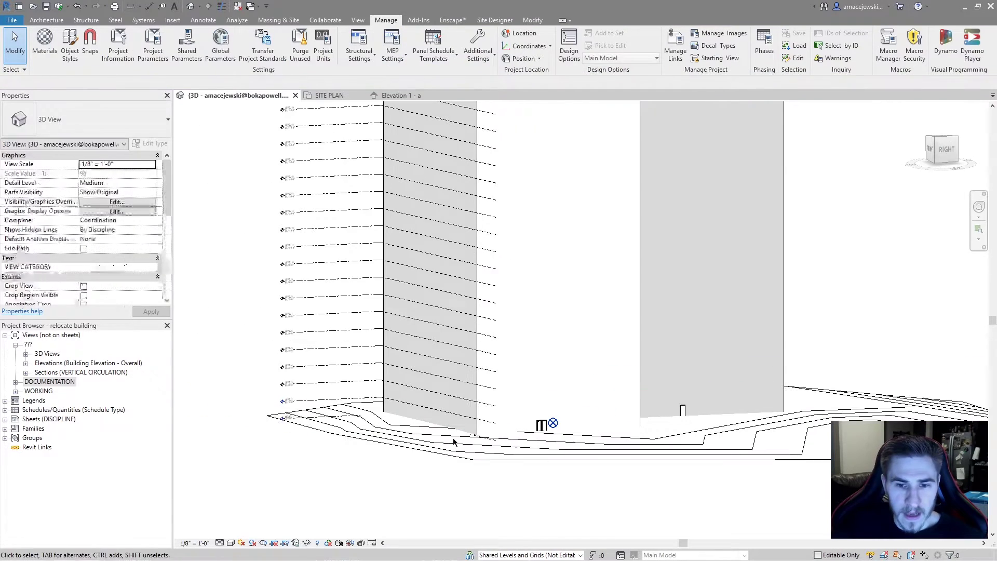
middle_click_drag(468, 423, 469, 438)
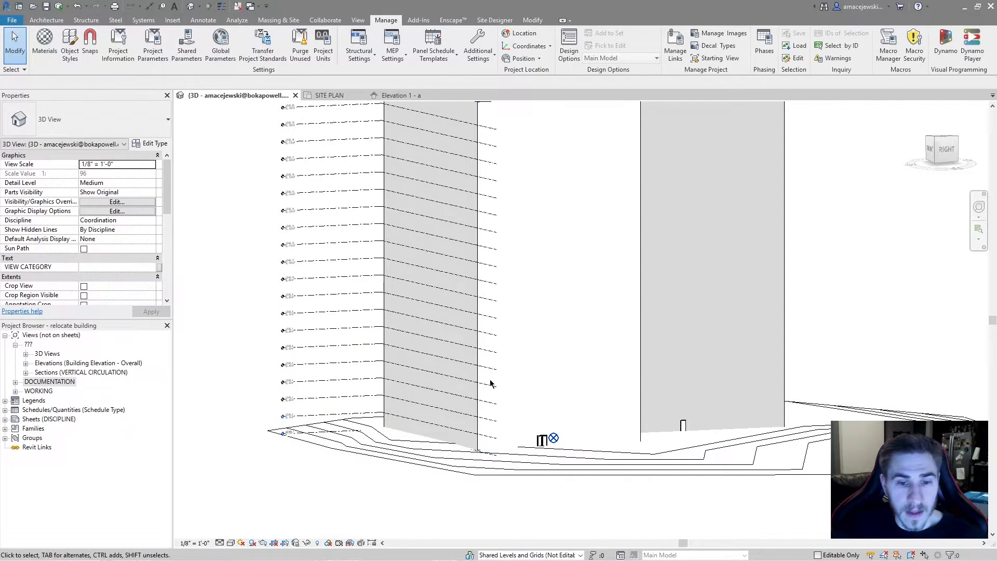
scroll(514, 338, "down", 2)
middle_click_drag(517, 331, 535, 379, "shift")
mouse_move(651, 358)
middle_mouse_down("shift")
mouse_move(622, 361)
mouse_move(615, 342)
mouse_move(618, 353)
middle_mouse_up("shift")
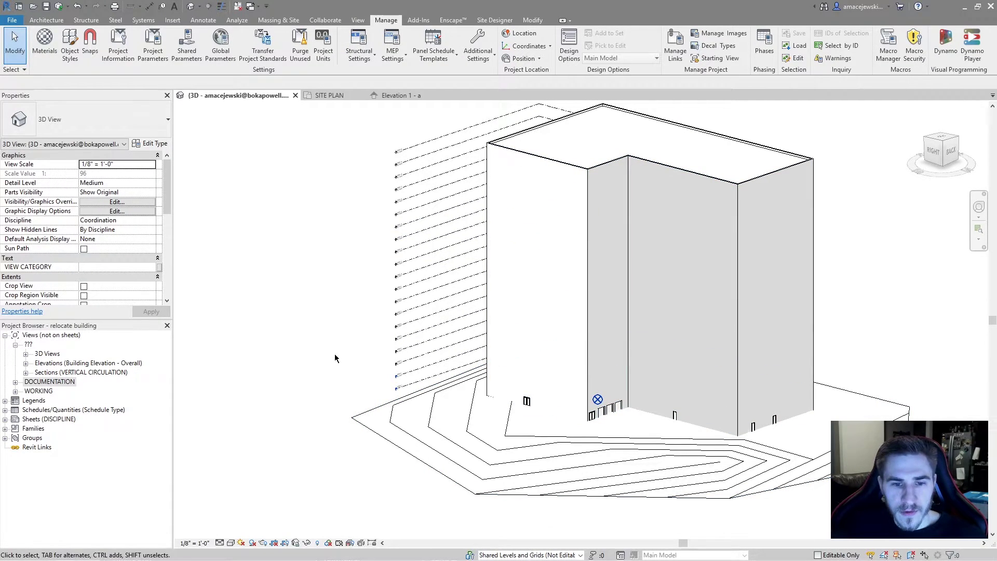
- Turn on the Site > Project Base Point category in Visibility/Graphic Overrides (VG)
key("v")
key("g")
key("s")
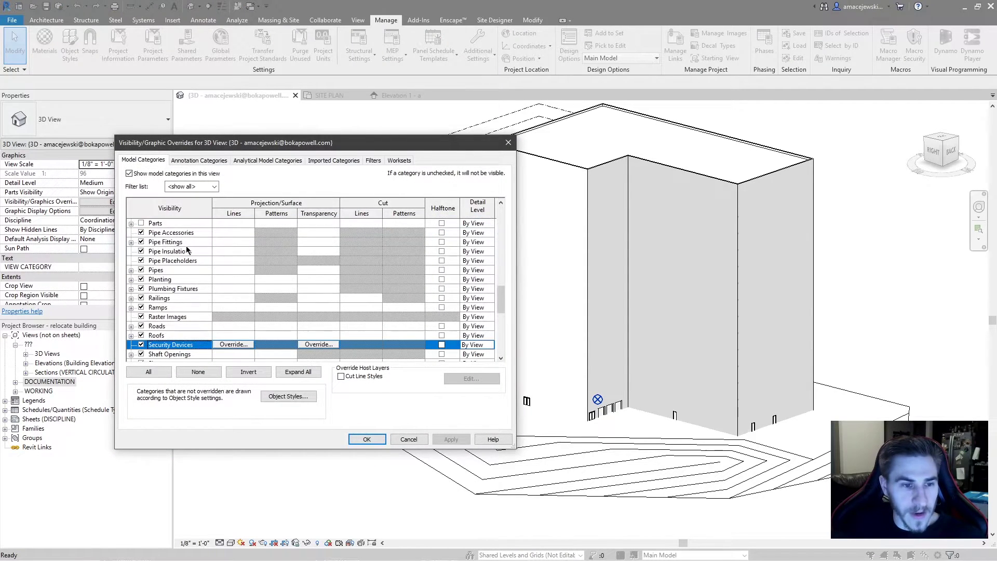
scroll(208, 308, "down", 4)
scroll(193, 293, "down", 1)
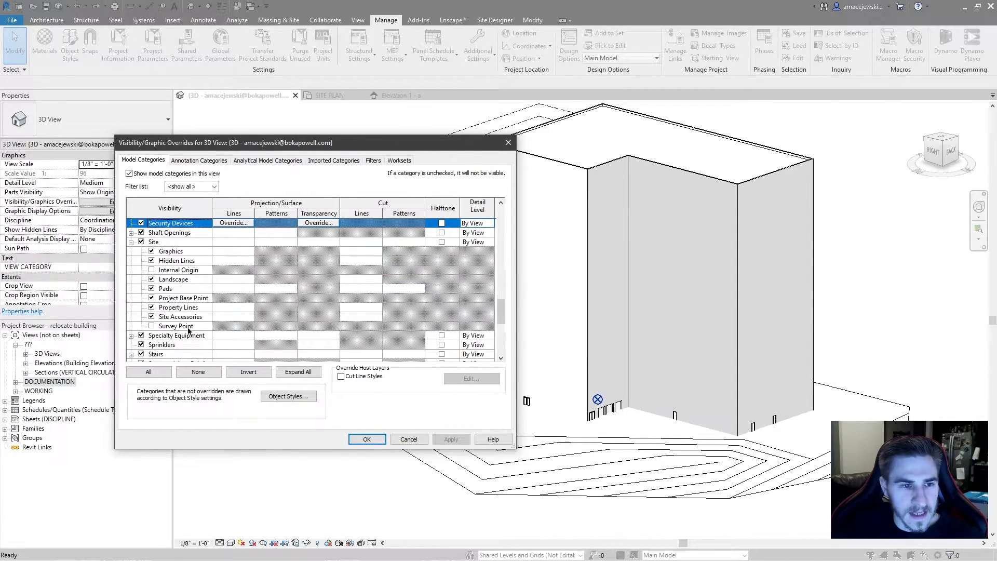
left_click(181, 300)
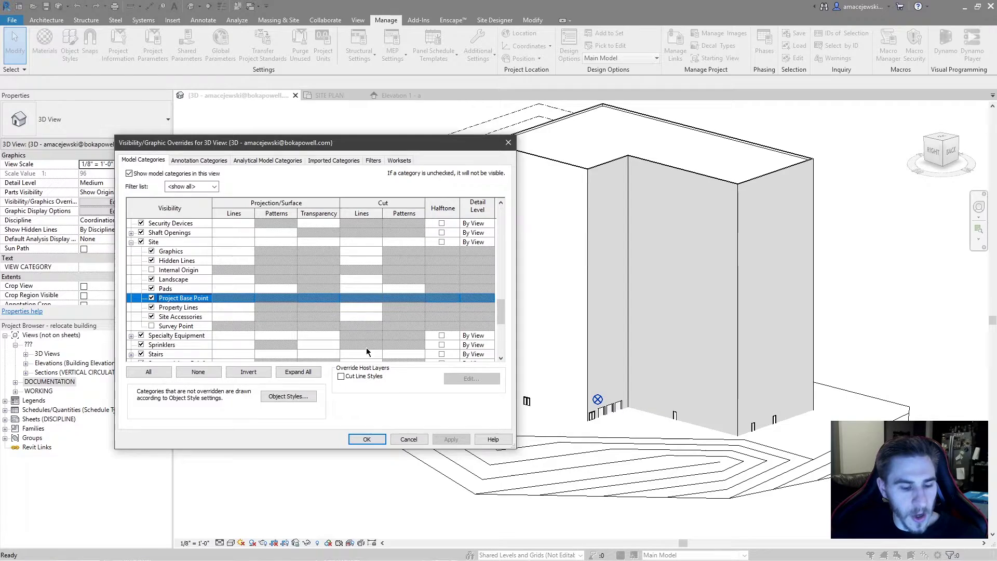
key("Return")
- Select the project base point to show N/S, E/W and Elev all at zero, then deselect
middle_click_drag(645, 462, 604, 442)
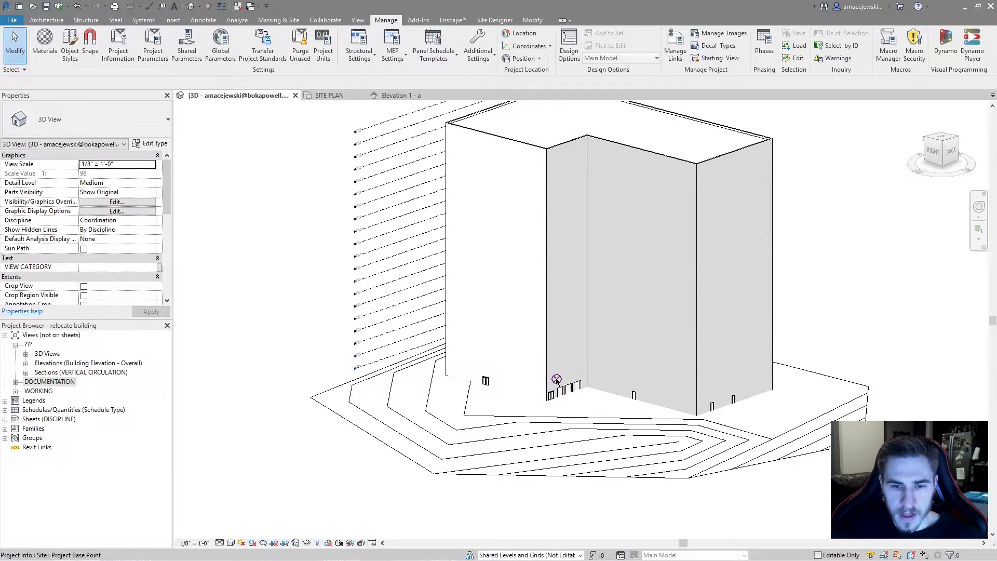
middle_click_drag(557, 382, 571, 416, "shift")
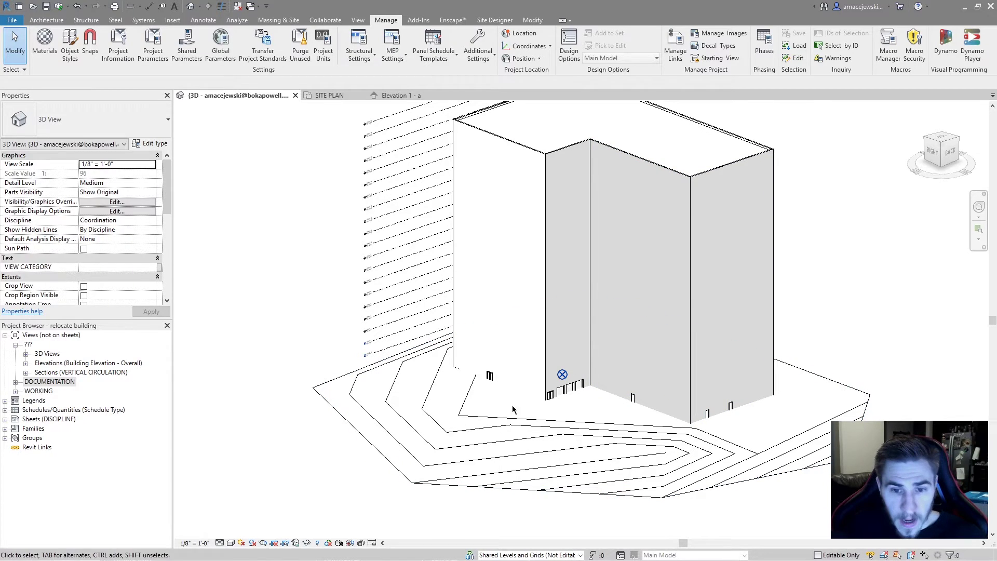
left_click(562, 375)
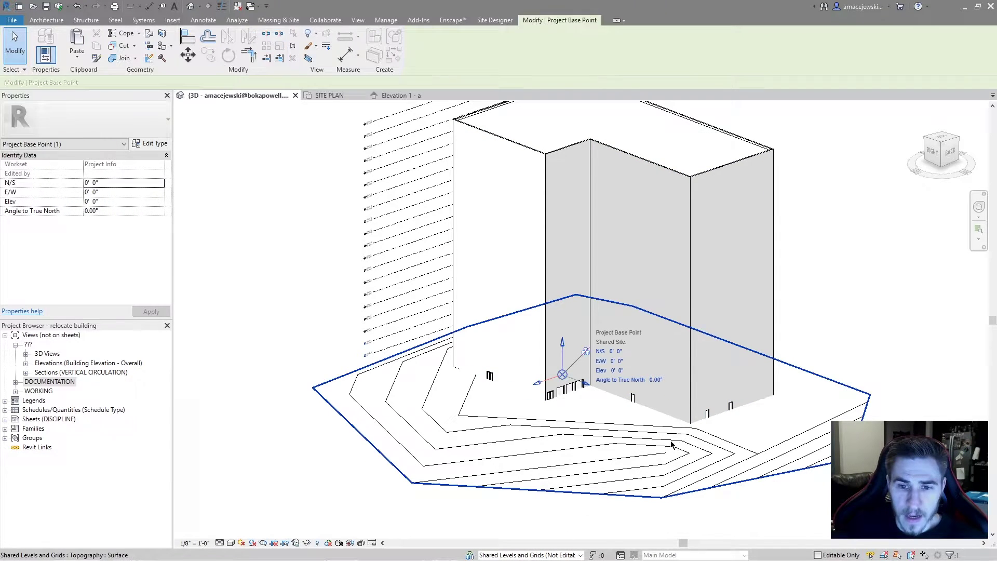
middle_click_drag(615, 392, 627, 388)
scroll(628, 387, "up", 2)
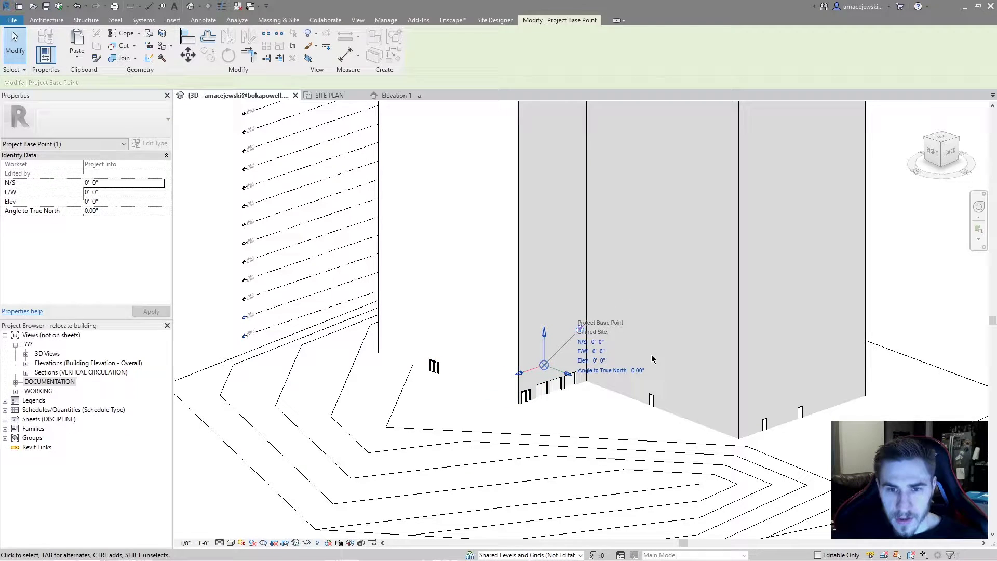
middle_click_drag(676, 361, 712, 359)
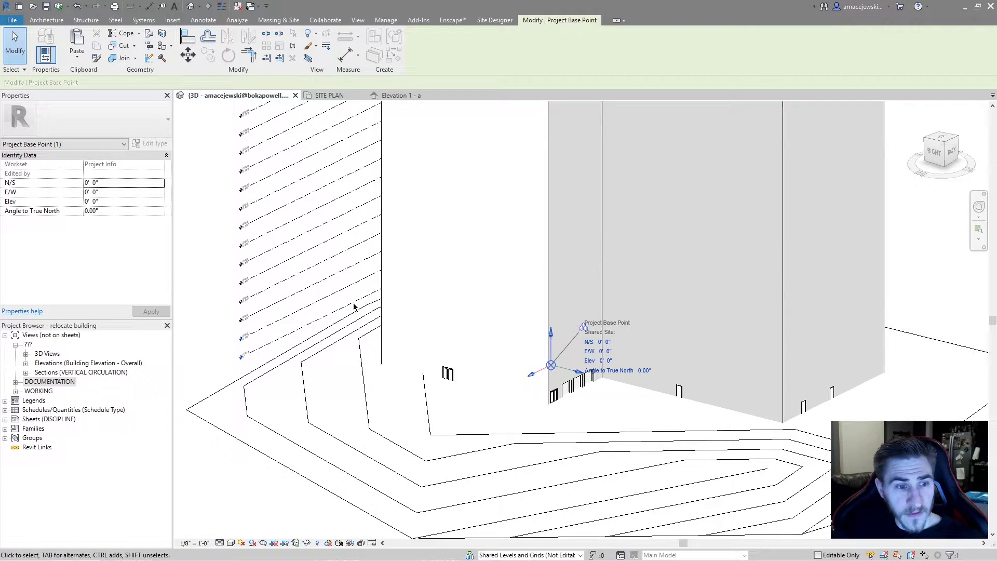
key("Escape")
- Glance at Elevation 1 - a, then zoom the 3D view to the level heads and topography at the building corner
left_click(400, 95)
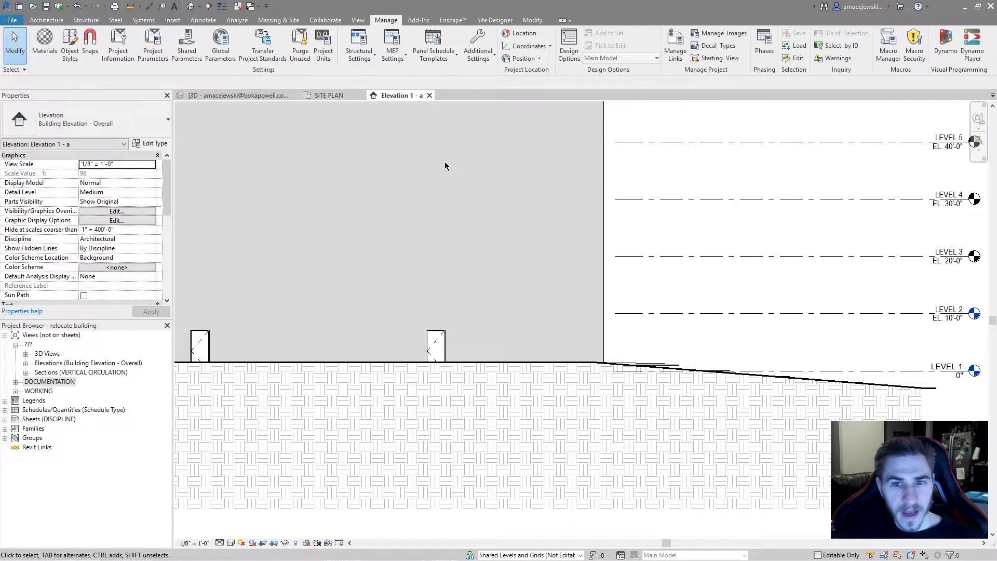
middle_click_drag(909, 401, 823, 399)
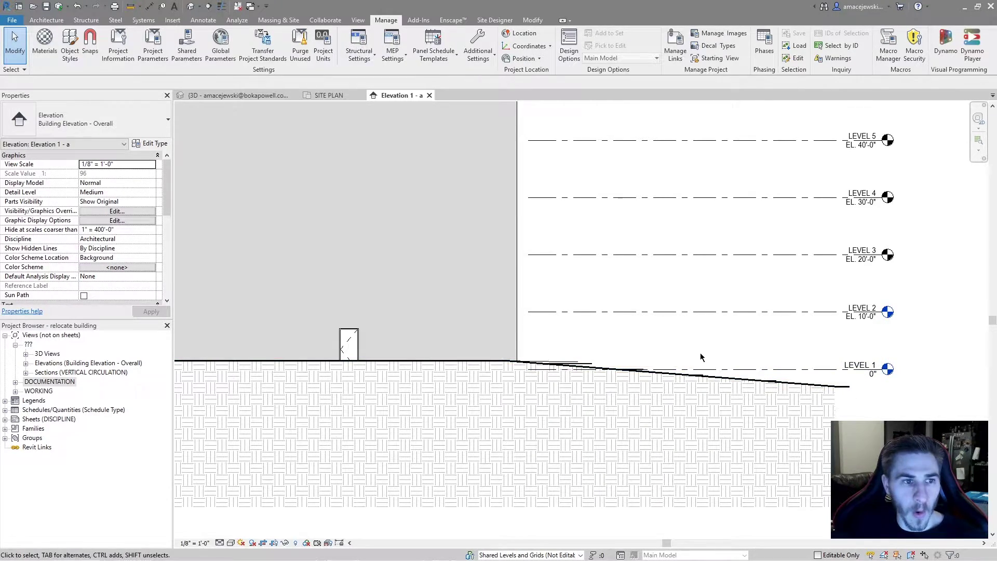
scroll(702, 361, "down", 1)
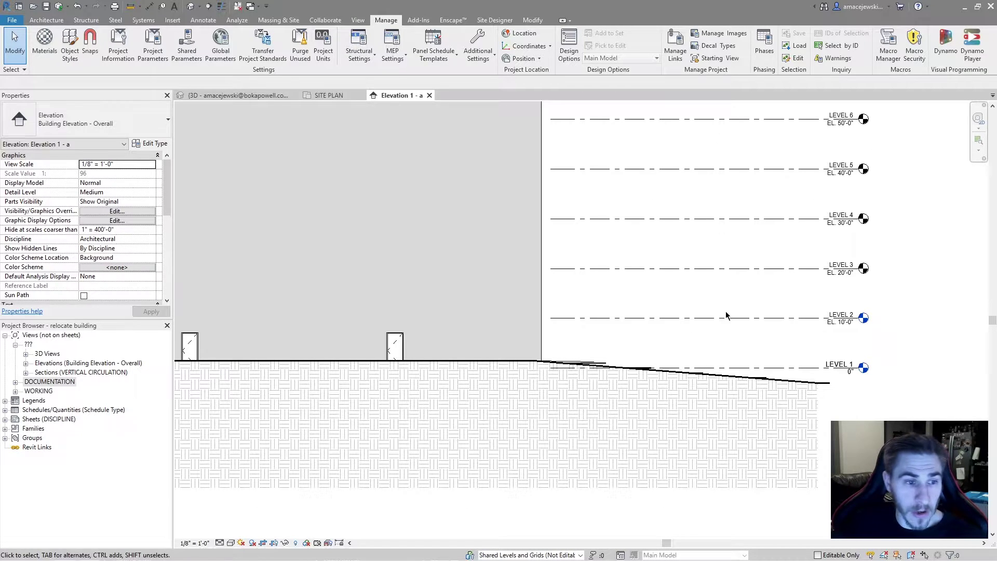
left_click(229, 95)
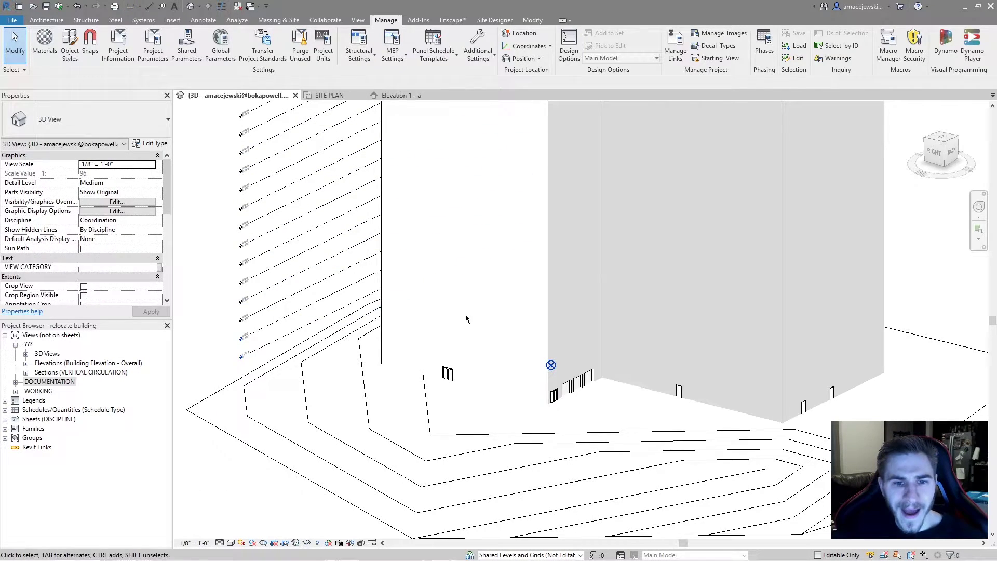
scroll(258, 358, "up", 5)
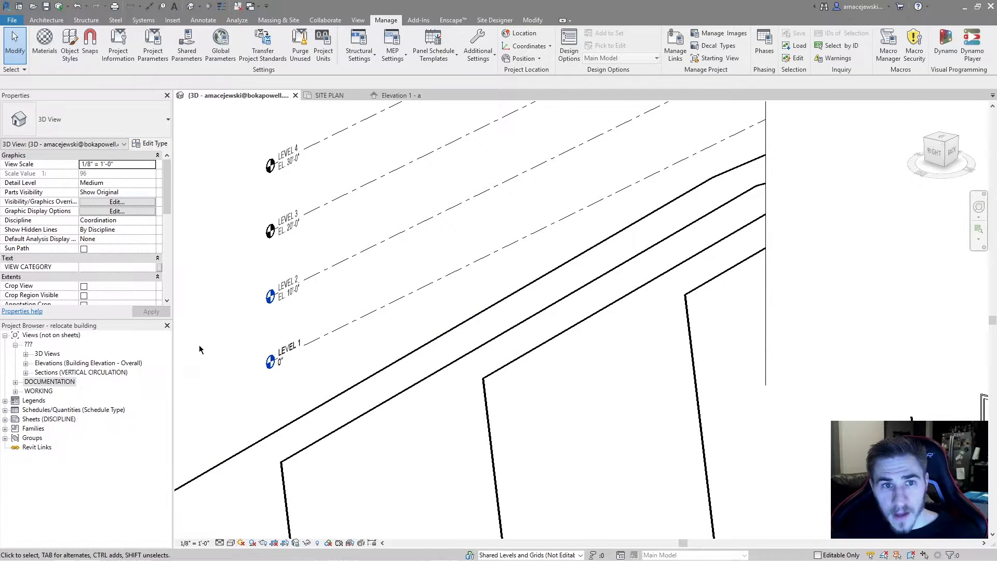
scroll(198, 345, "down", 2)
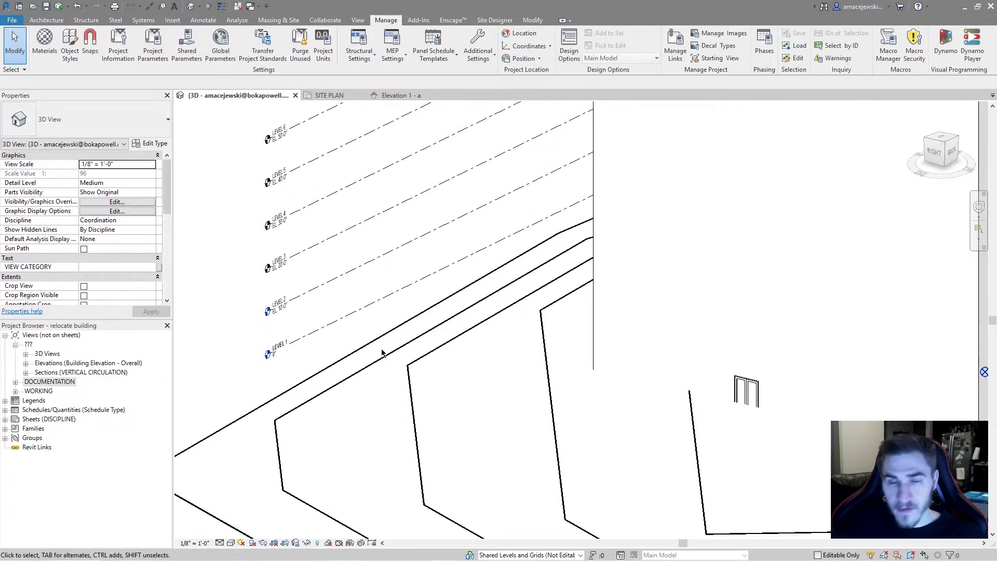
scroll(416, 344, "down", 2)
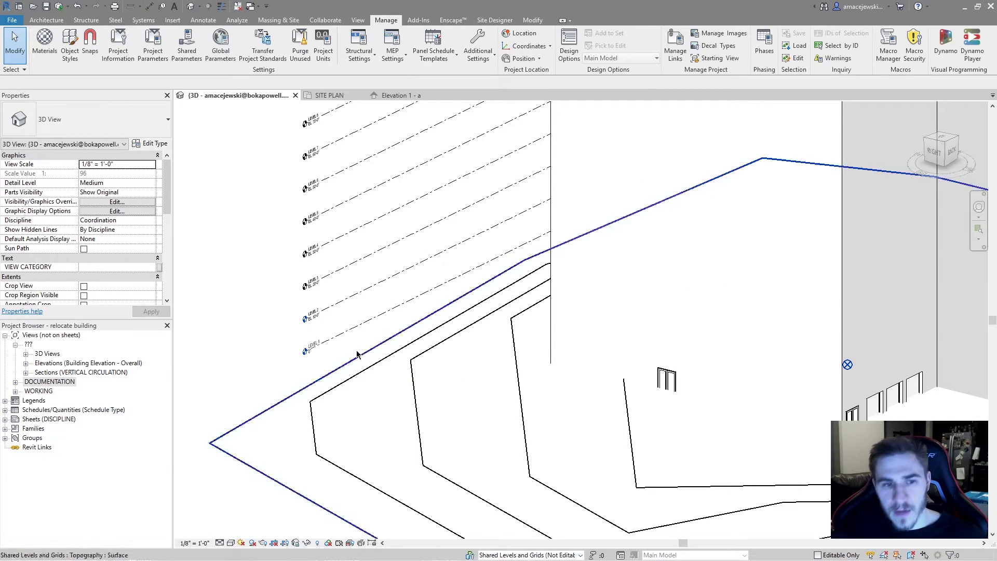
scroll(263, 279, "down", 2)
mouse_move(332, 343)
middle_mouse_down()
mouse_move(252, 345)
mouse_move(328, 345)
middle_mouse_up()
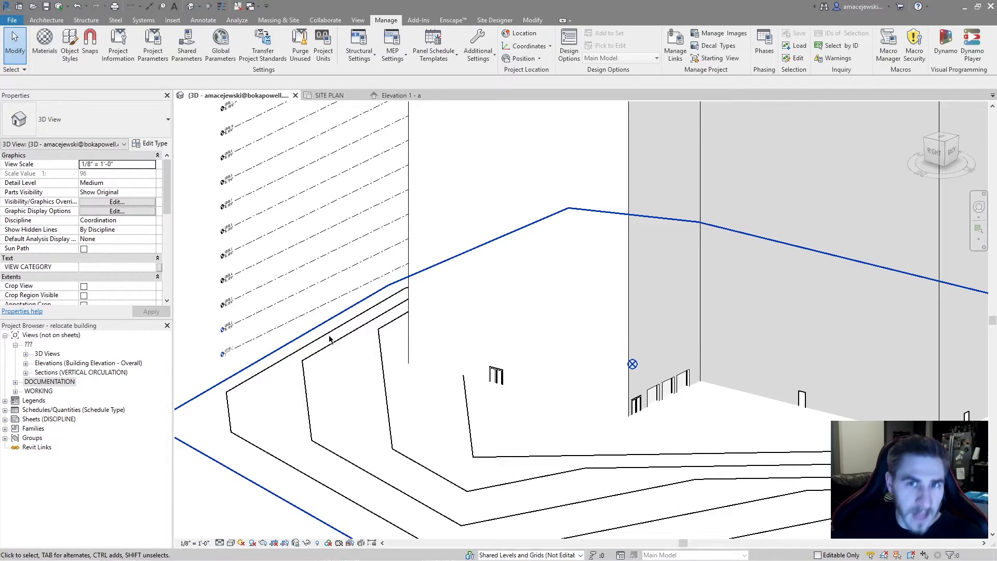
- Set the Project Base Point's Elev to -100' so Level 1 reads 100'-0"
scroll(333, 342, "down", 1)
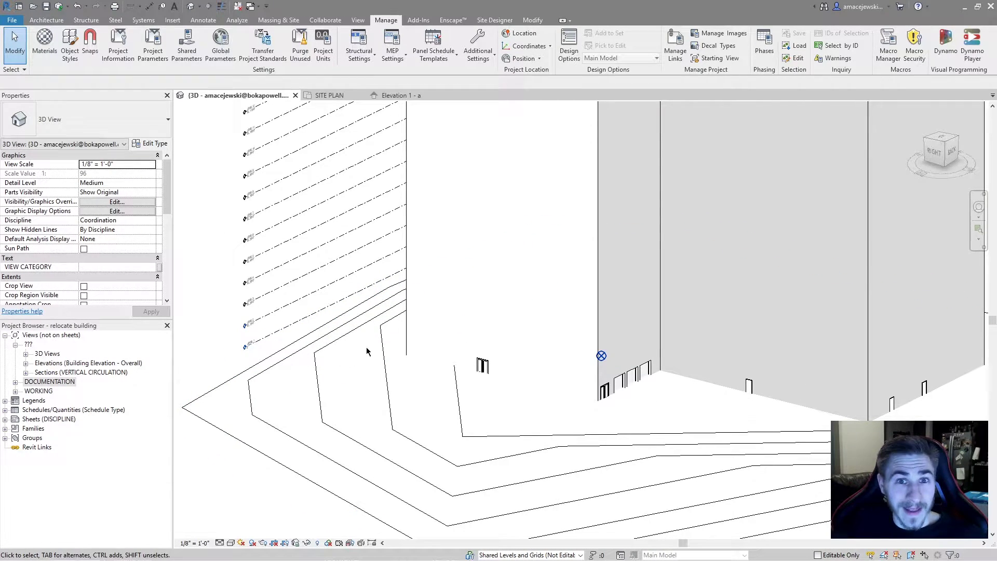
left_click(601, 356)
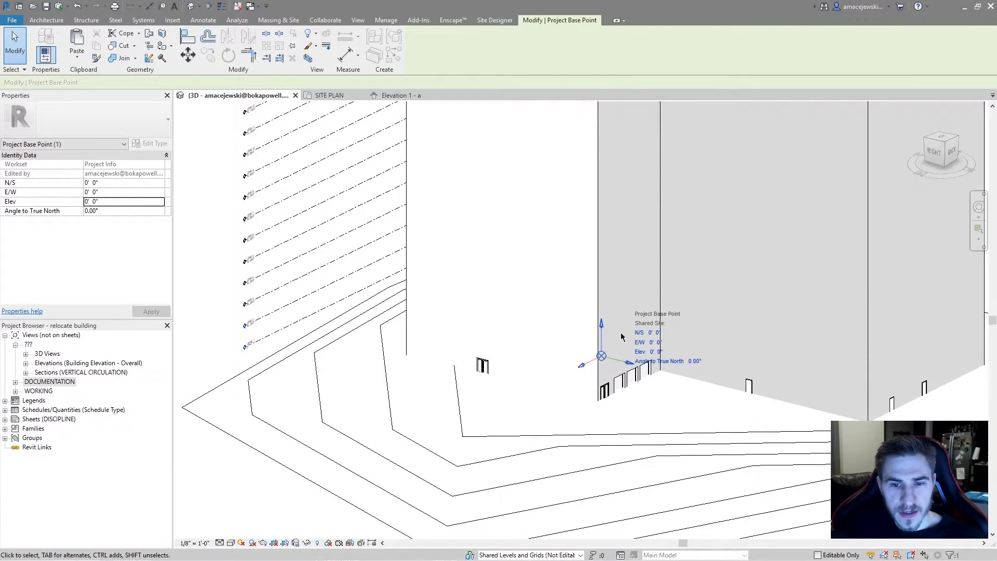
left_click(606, 355)
key("Escape")
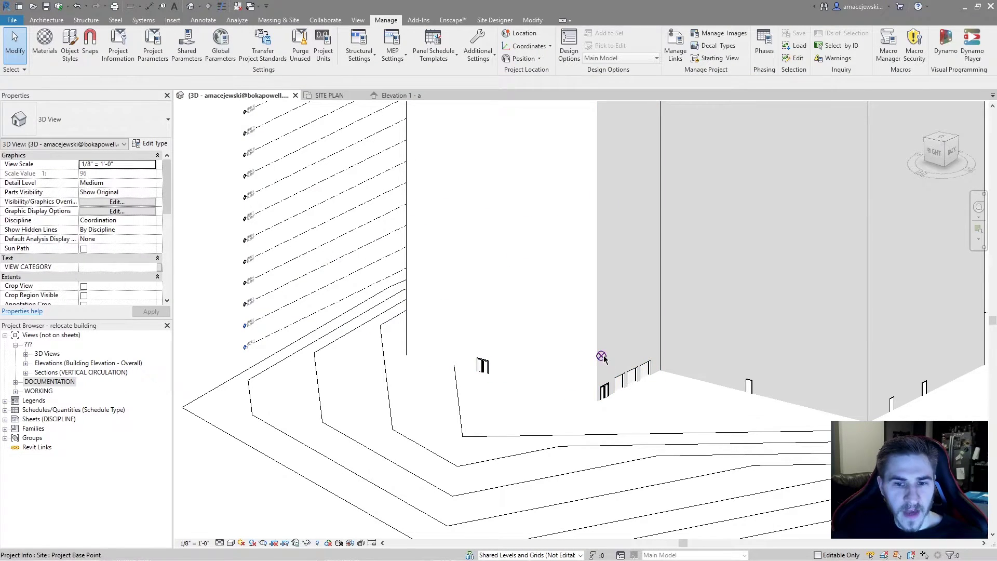
left_click(601, 356)
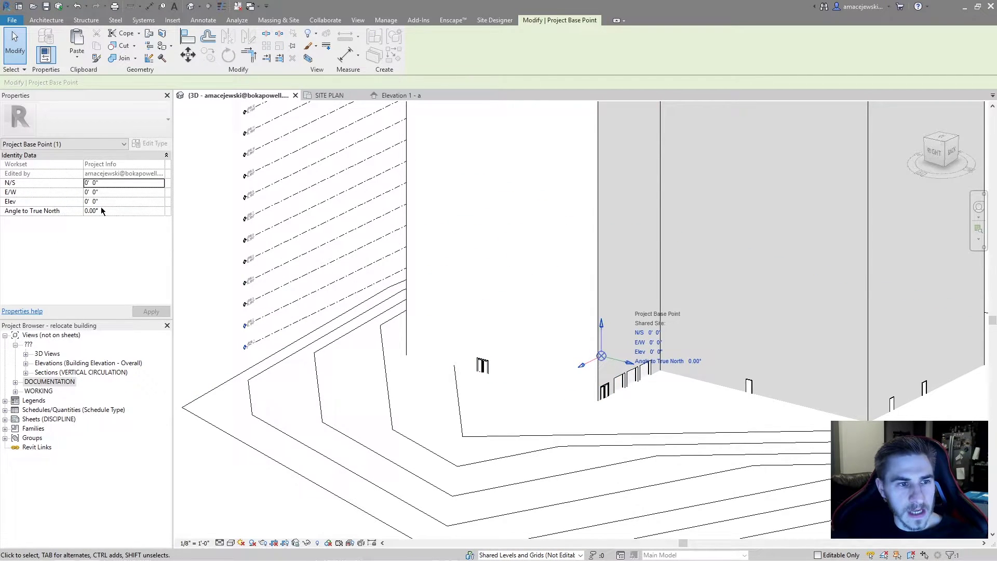
left_click(127, 201)
type("-10")
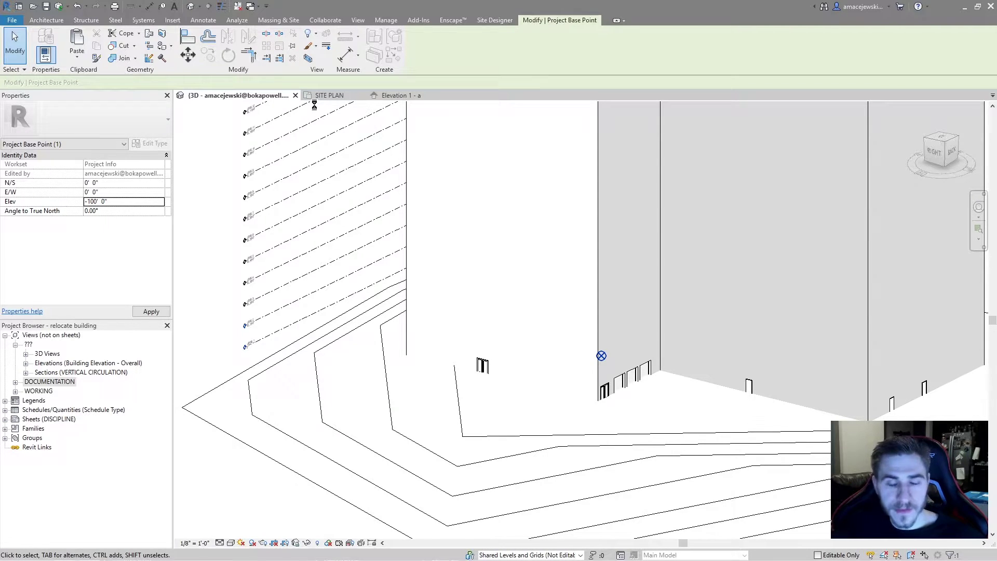
key("Escape")
key("Escape")
left_click(401, 95)
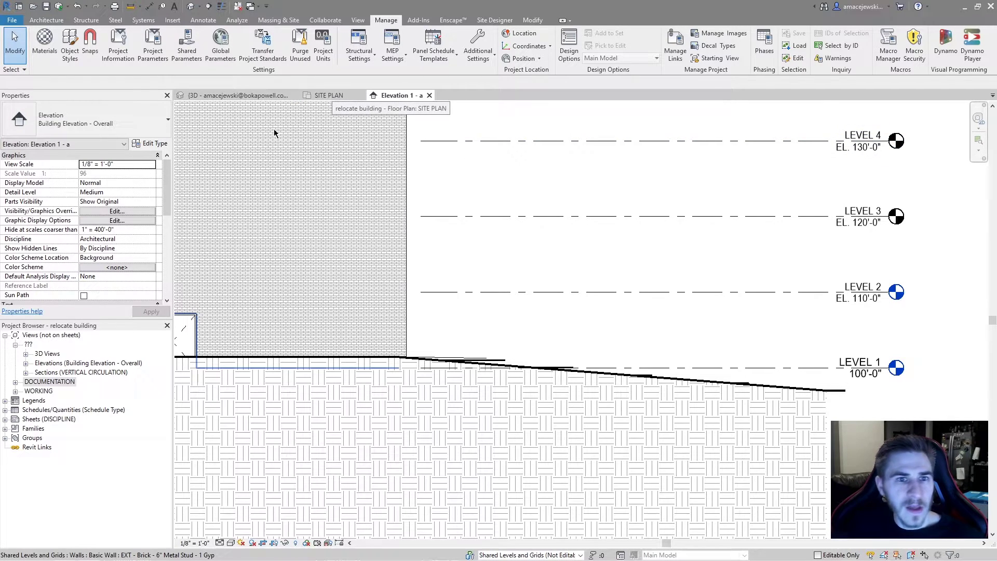
- Return to the 3D view and zoom out to see the levels beside the topography
left_click(255, 96)
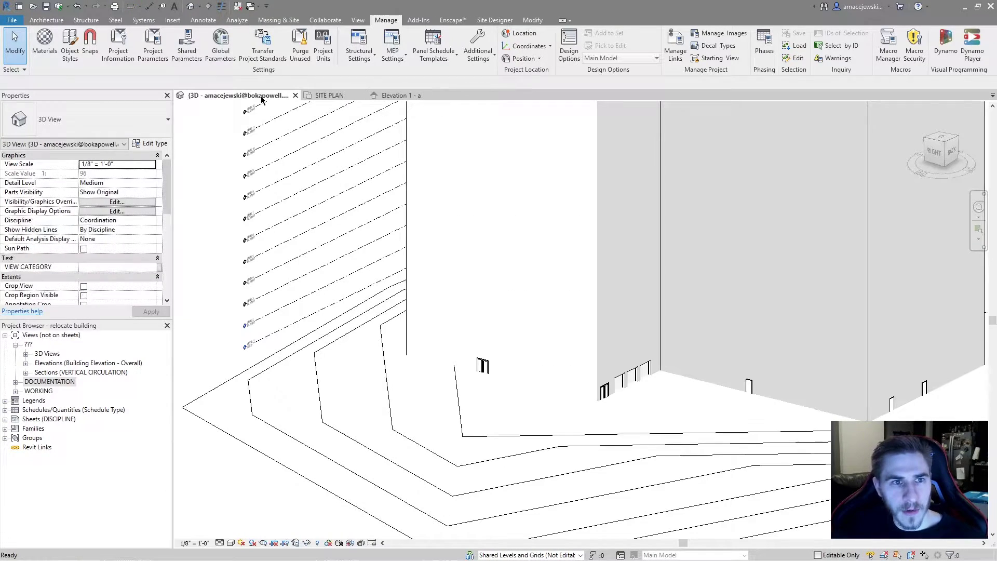
scroll(383, 320, "down", 2)
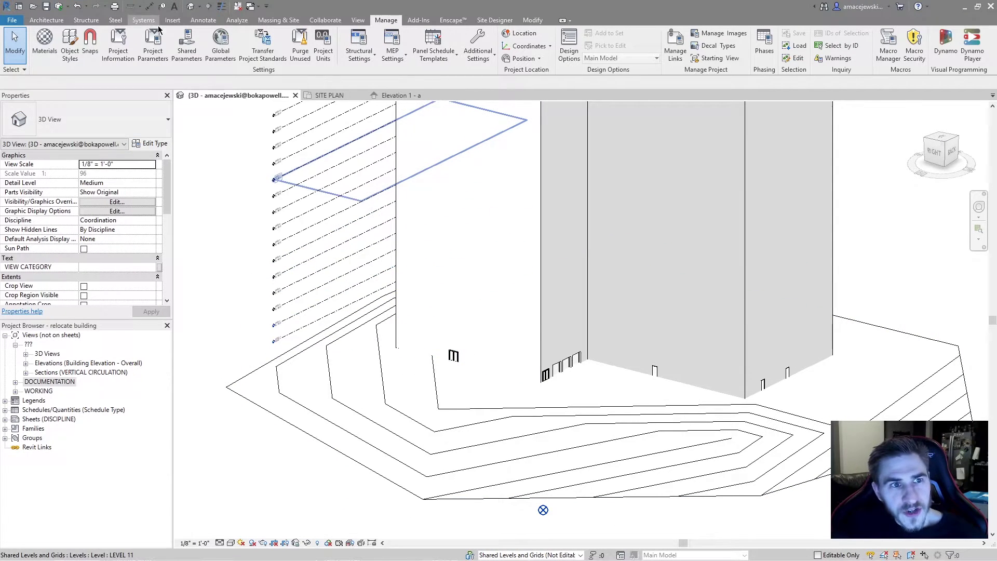
left_click(203, 19)
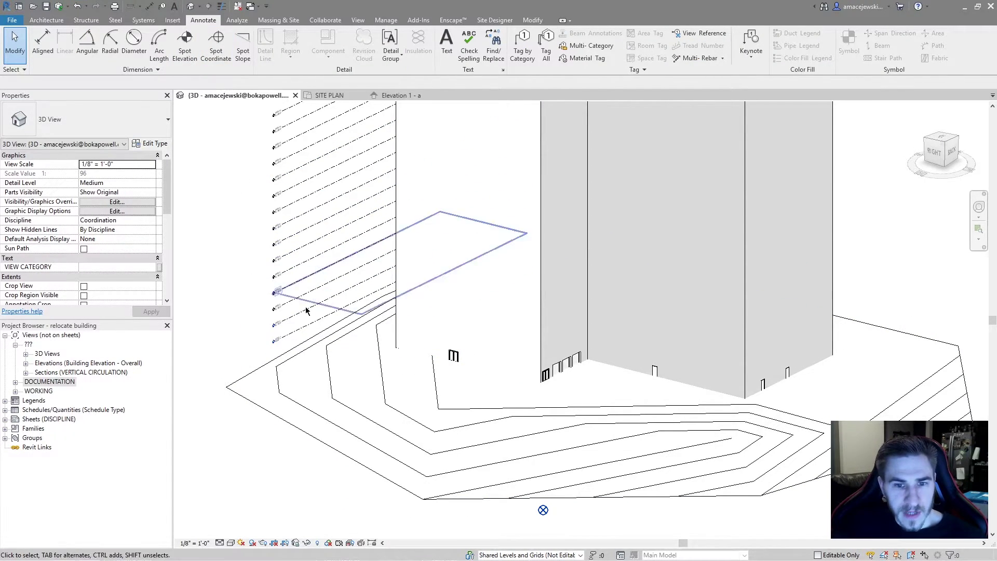
scroll(290, 340, "up", 2)
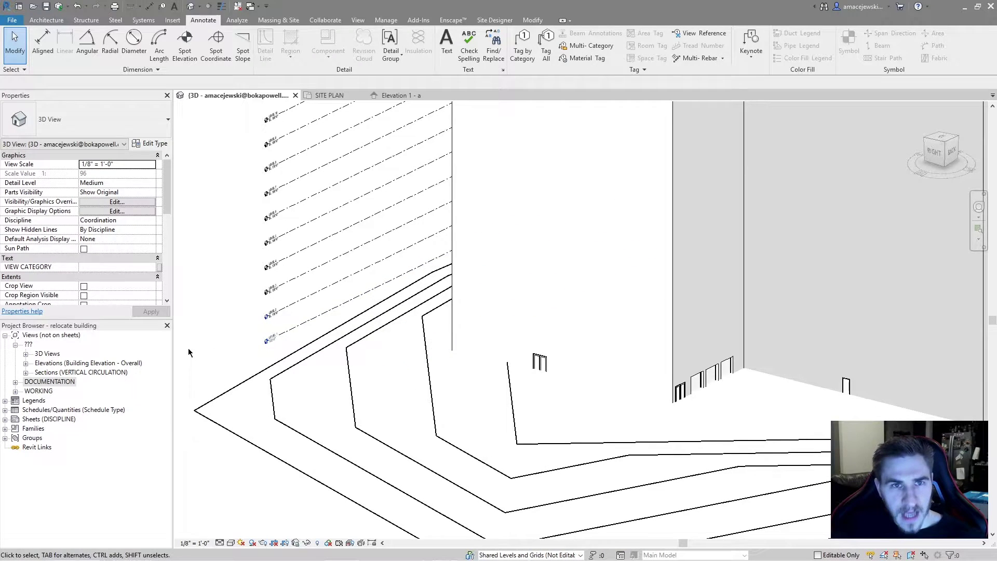
middle_click_drag(244, 239, 224, 227)
left_click(185, 44)
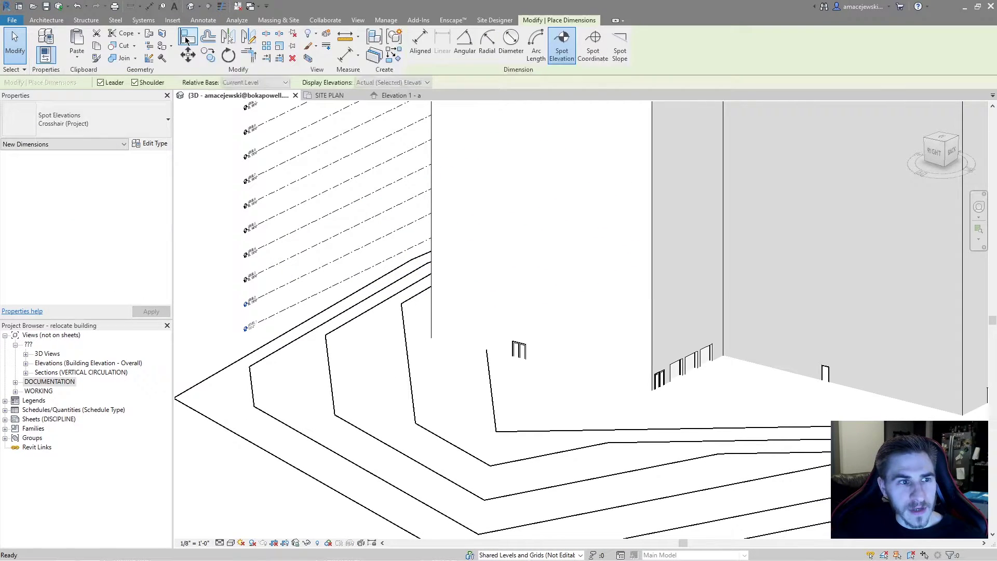
left_click(108, 130)
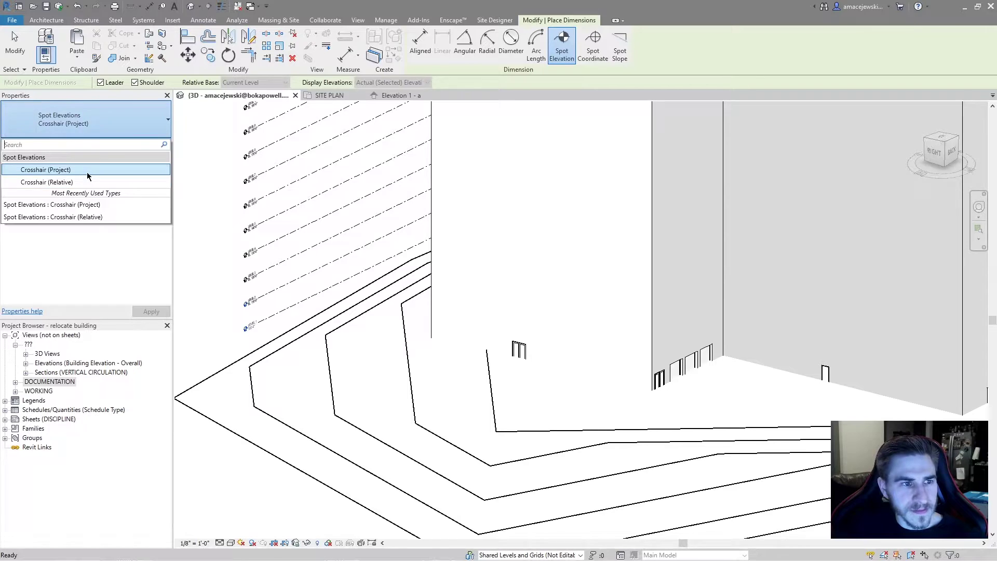
left_click(104, 118)
scroll(526, 363, "up", 3)
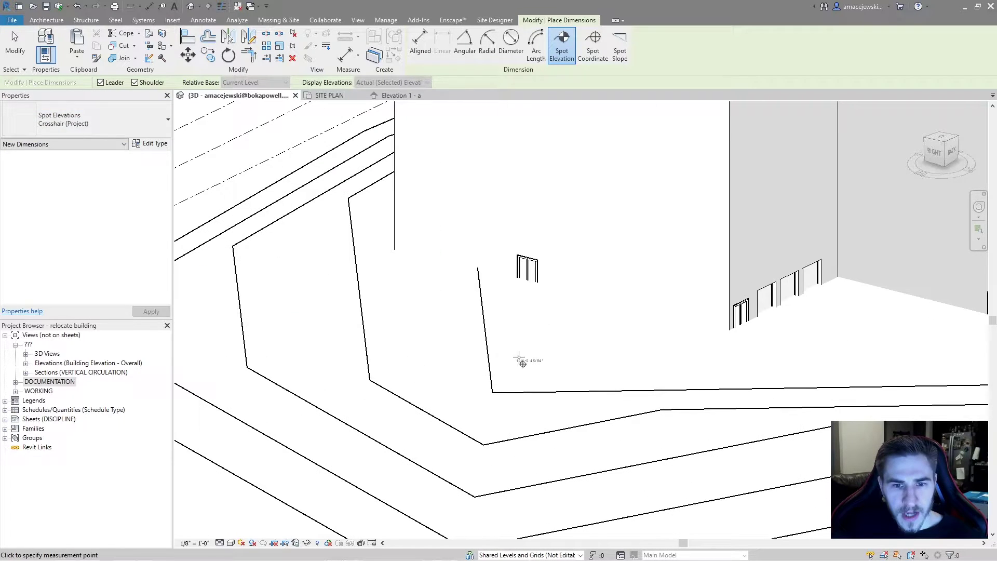
scroll(501, 341, "up", 2)
scroll(500, 343, "down", 2)
scroll(498, 345, "up", 4)
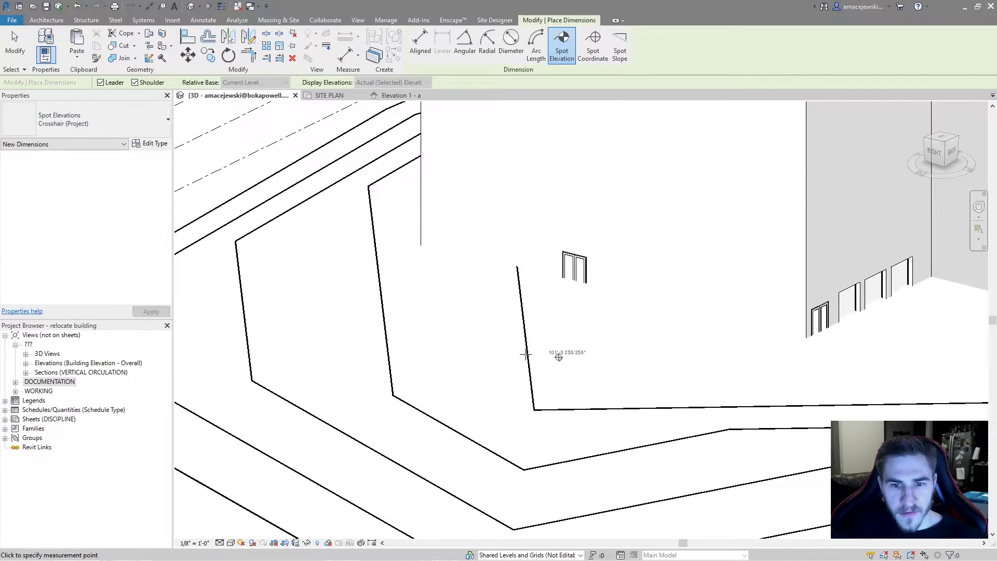
scroll(395, 338, "down", 3)
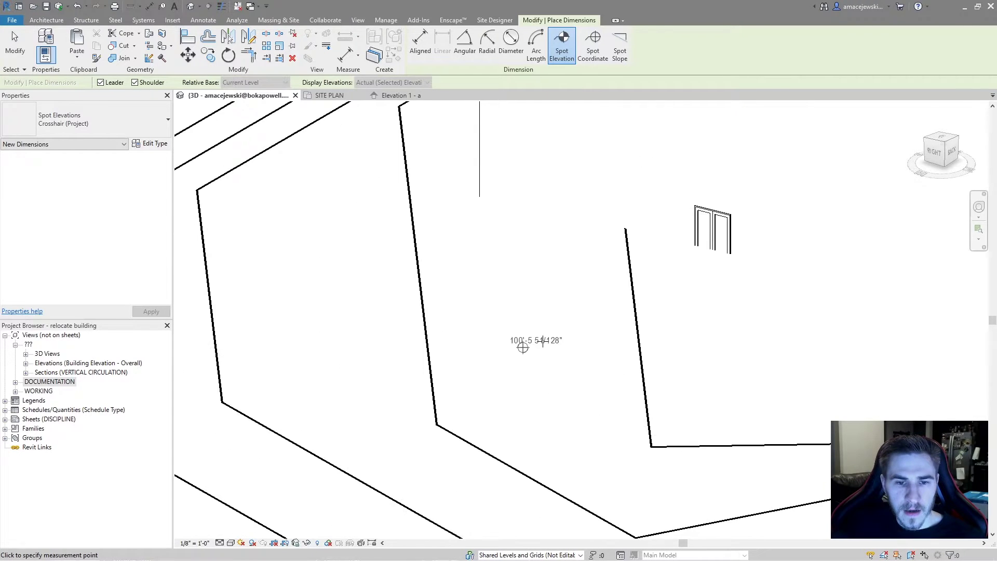
scroll(603, 358, "down", 2)
scroll(465, 305, "up", 1)
scroll(379, 249, "up", 1)
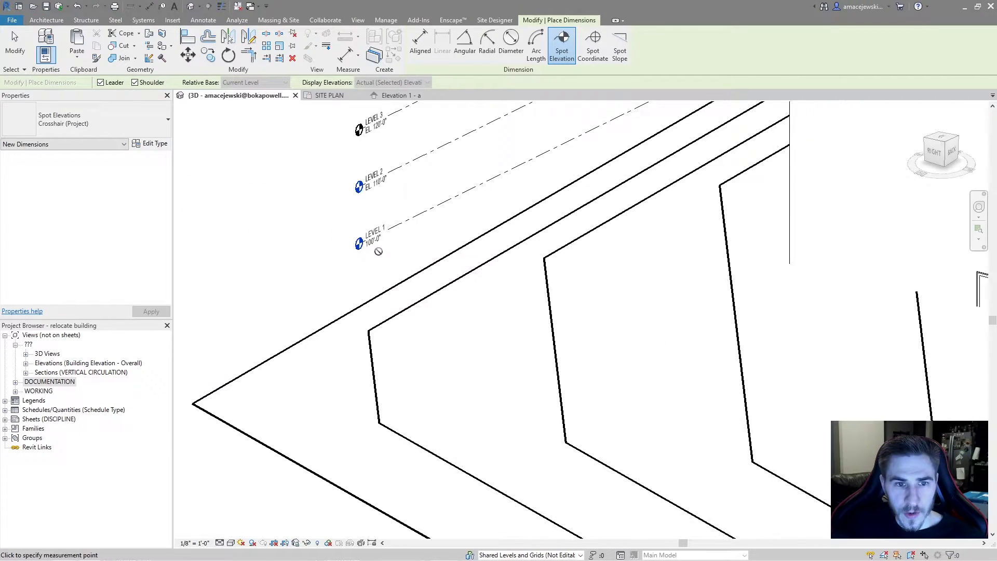
scroll(510, 330, "down", 2)
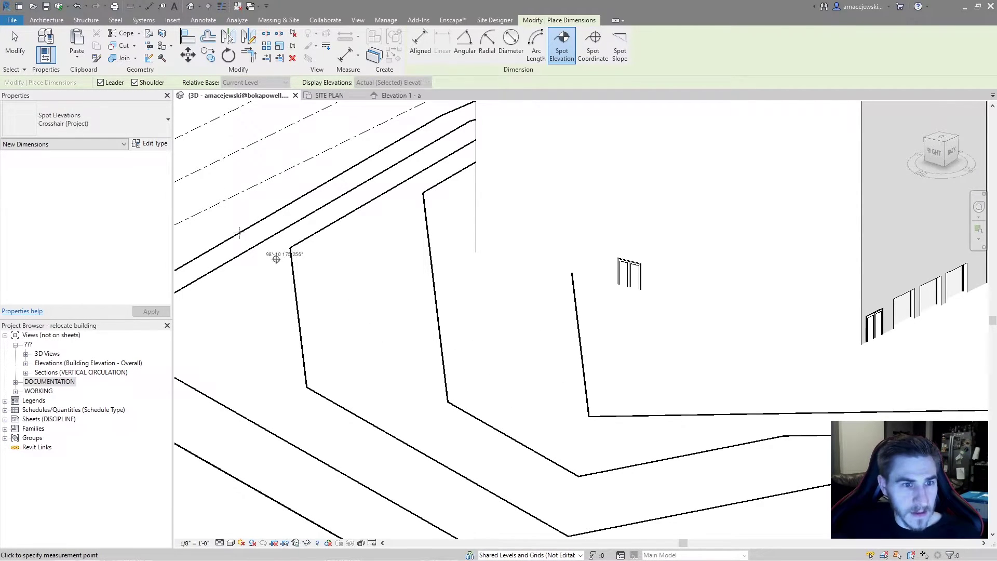
middle_click_drag(327, 271, 530, 291)
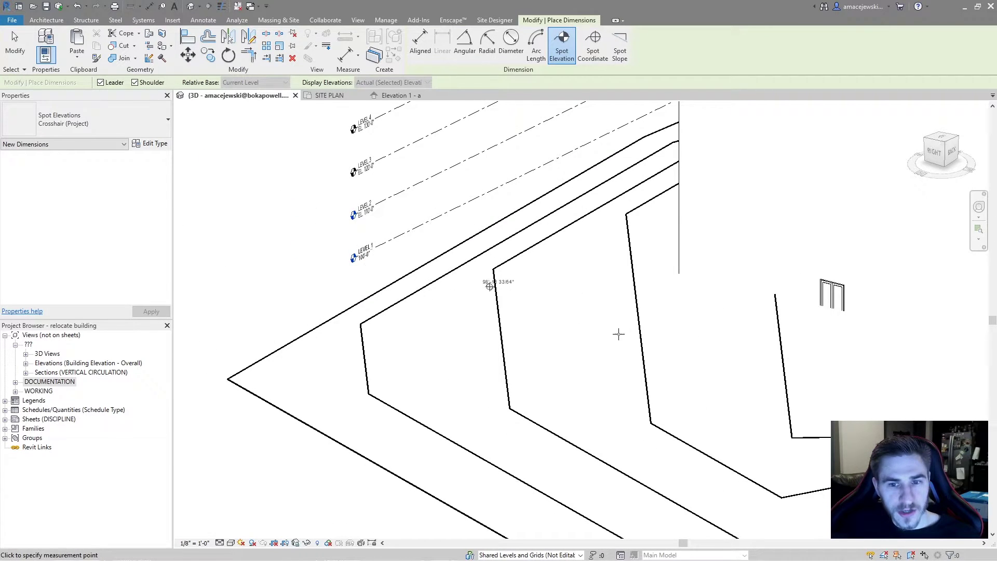
middle_click_drag(619, 334, 578, 313)
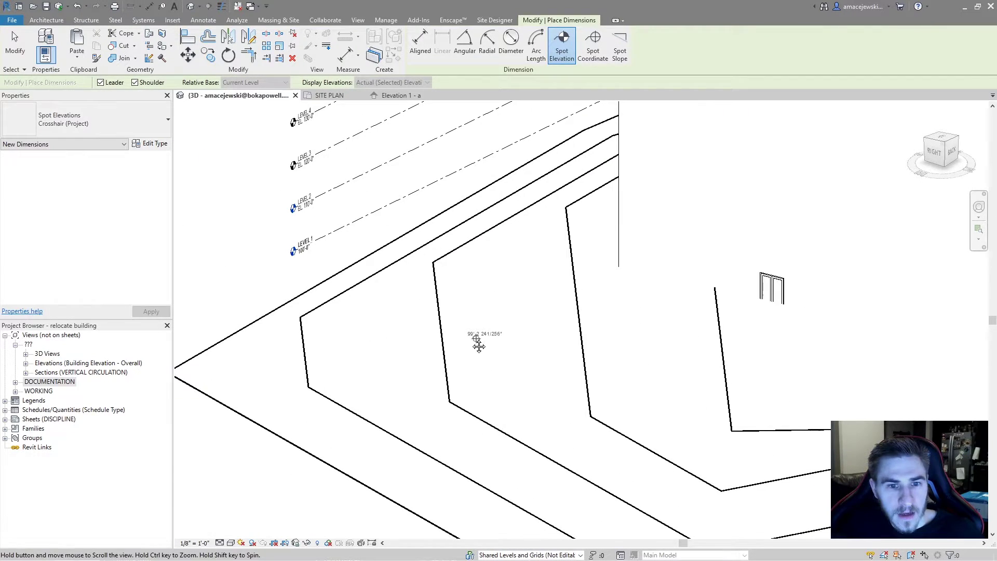
middle_click_drag(474, 335, 398, 329)
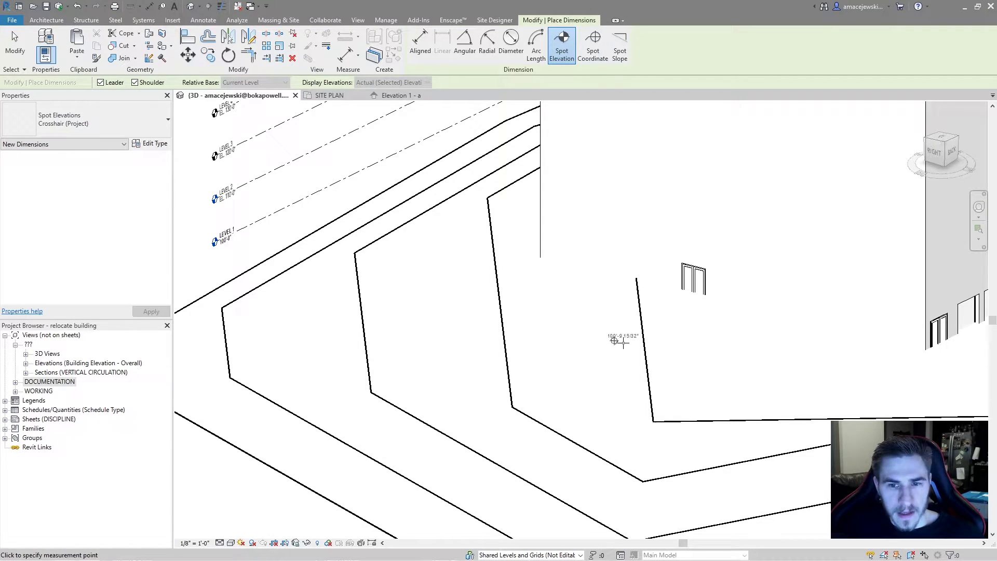
middle_click_drag(623, 343, 591, 354)
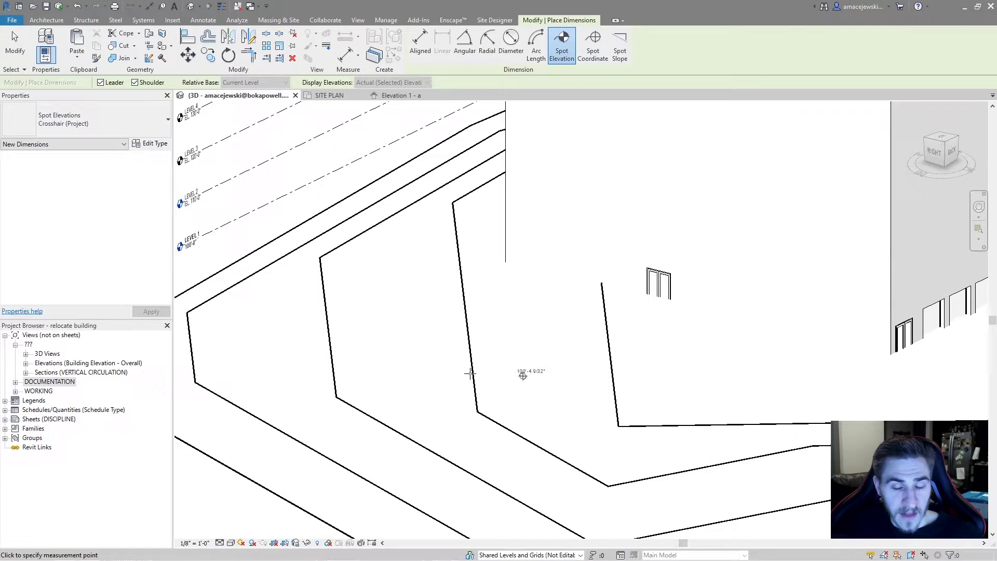
key("Escape")
key("Escape")
scroll(617, 354, "down", 2)
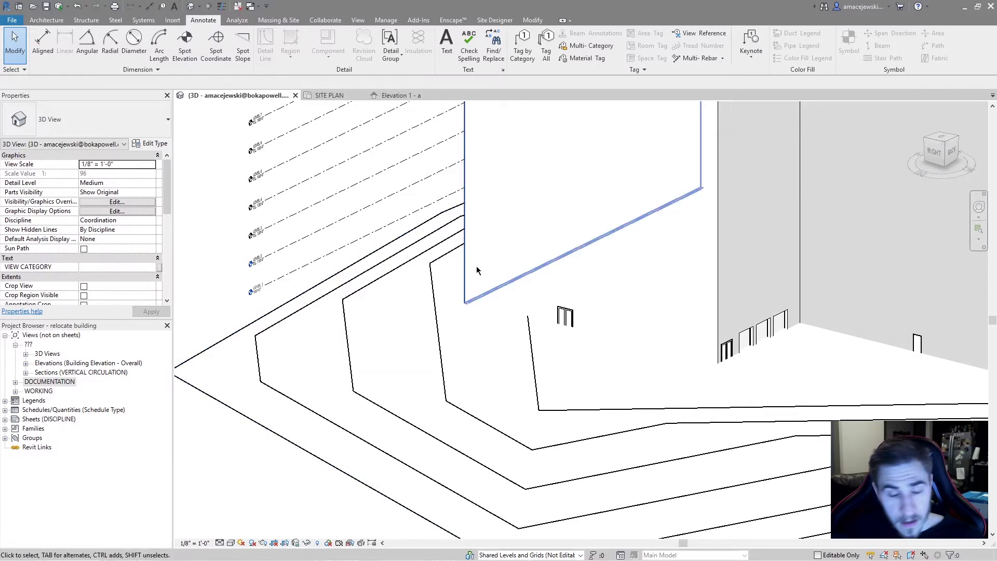
- Show Elevation 1 - a zoomed out to all levels above the ground line
left_click(398, 95)
scroll(637, 278, "down", 1)
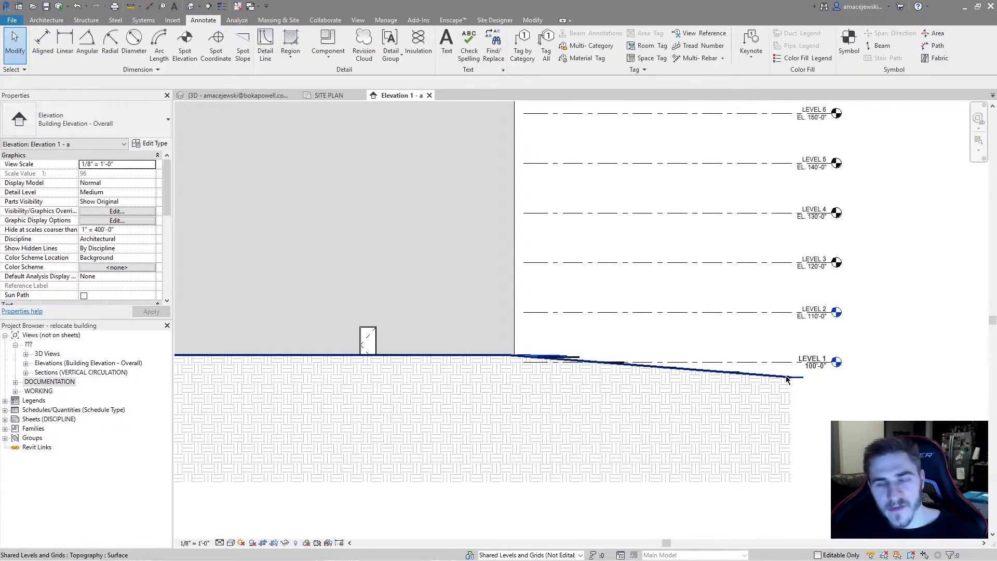
scroll(774, 305, "down", 3)
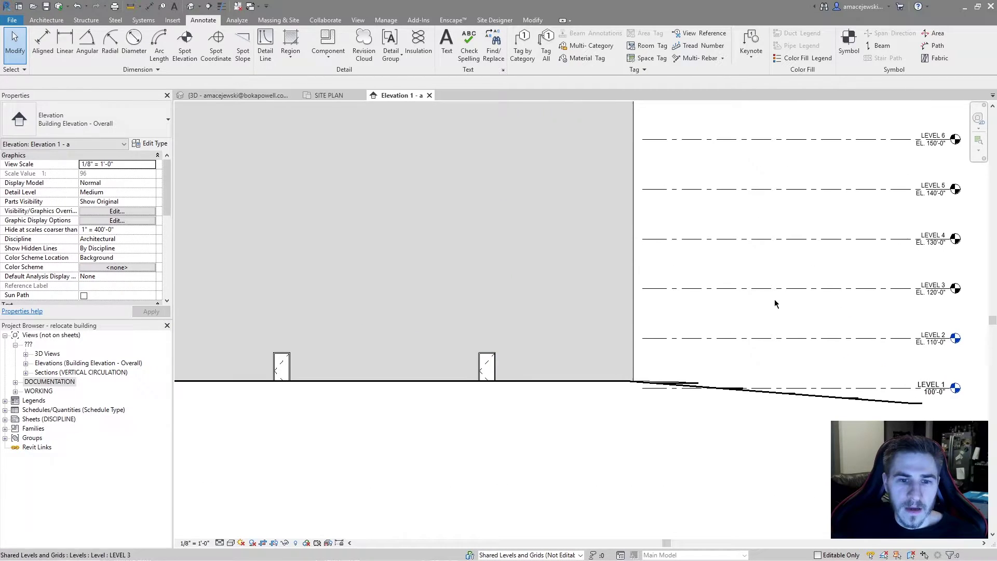
middle_click_drag(752, 341, 771, 337)
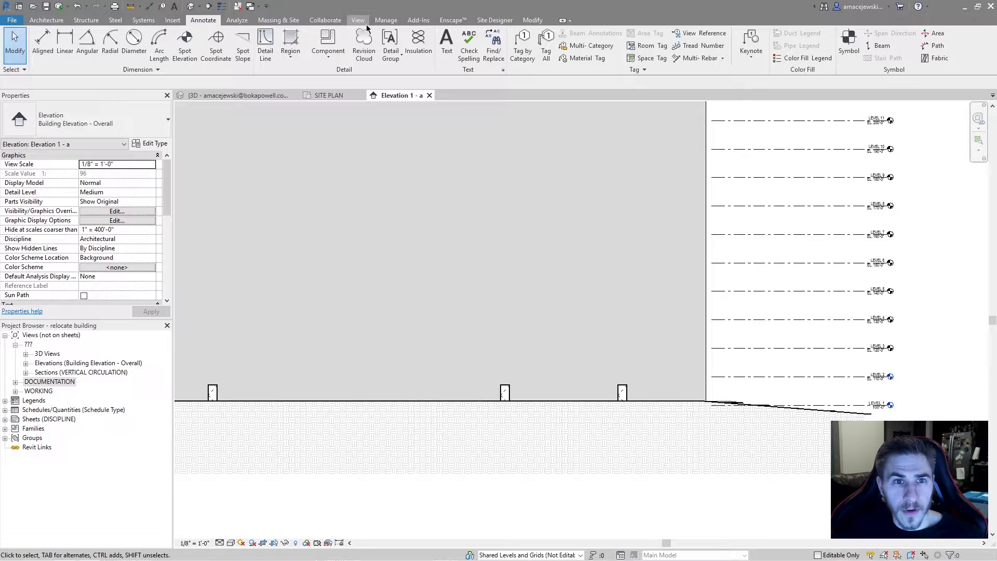
- Start Manage > Position > Relocate Project and frame the Level 1 ground line
left_click(386, 20)
left_click(522, 58)
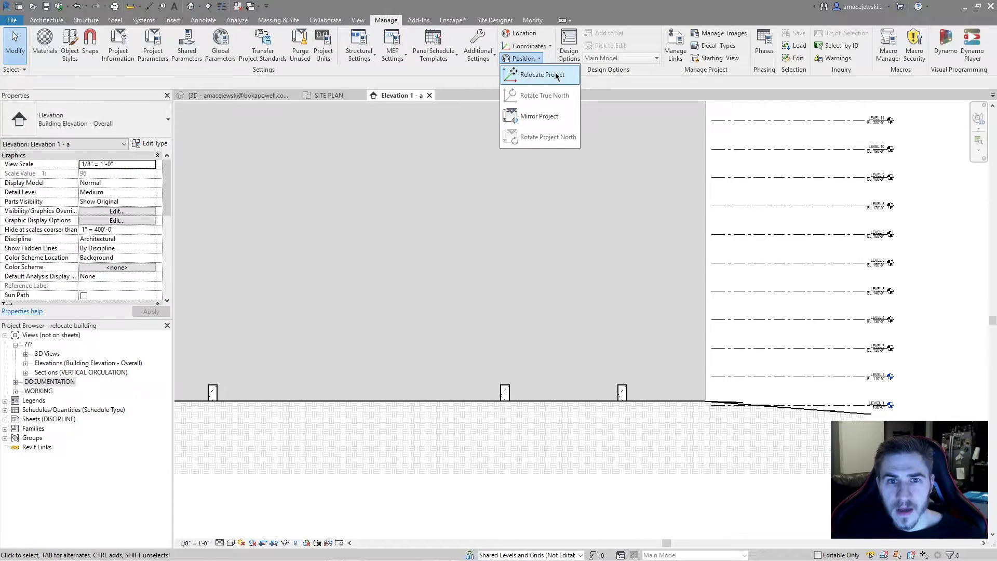
left_click(622, 122)
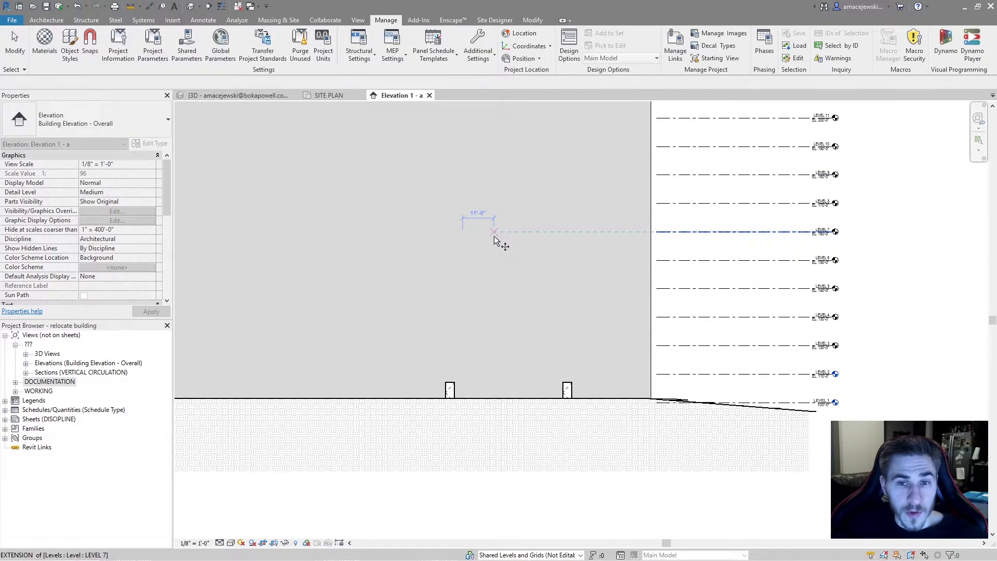
scroll(677, 317, "up", 3)
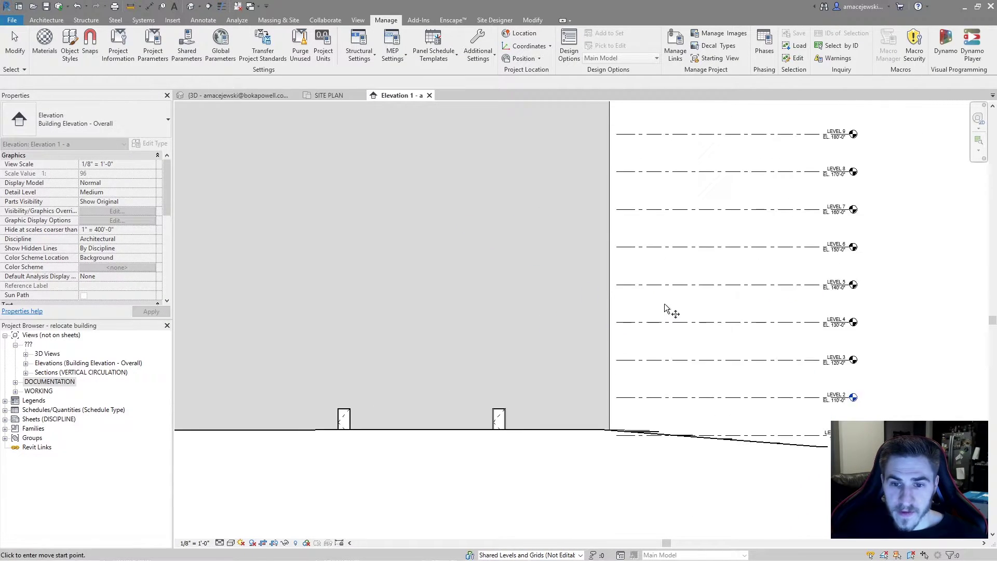
middle_click_drag(653, 316, 698, 321)
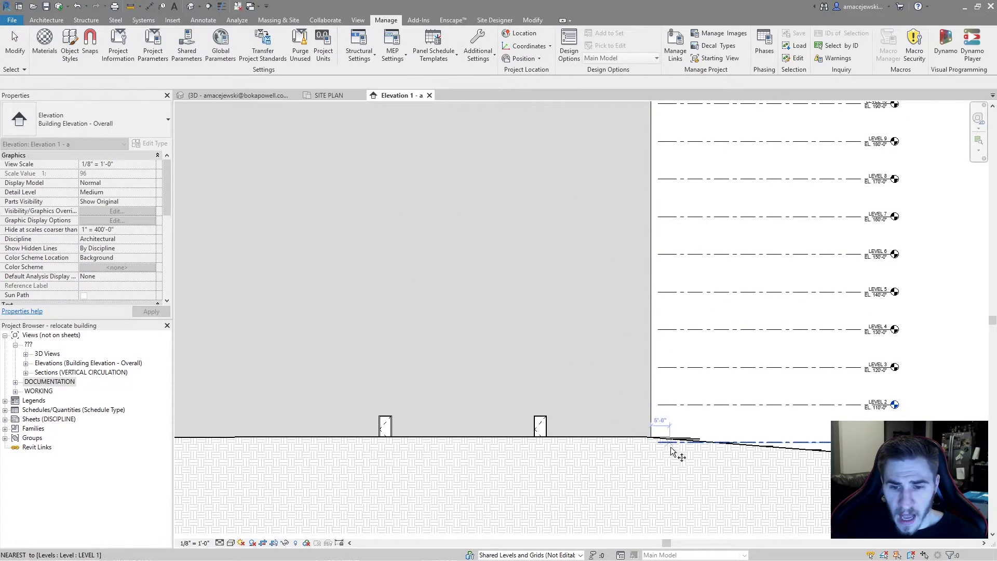
scroll(628, 460, "up", 2)
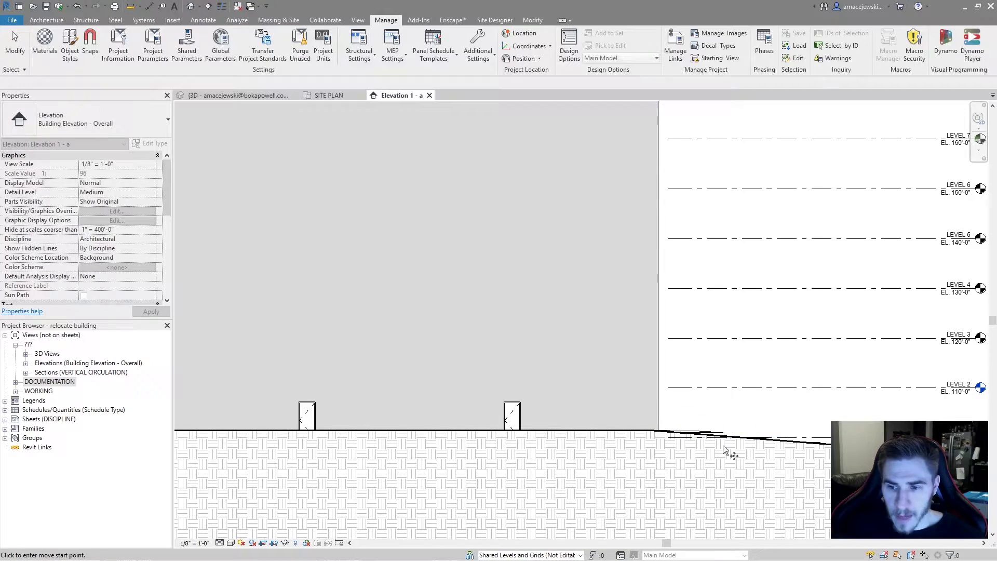
middle_click_drag(737, 452, 629, 409)
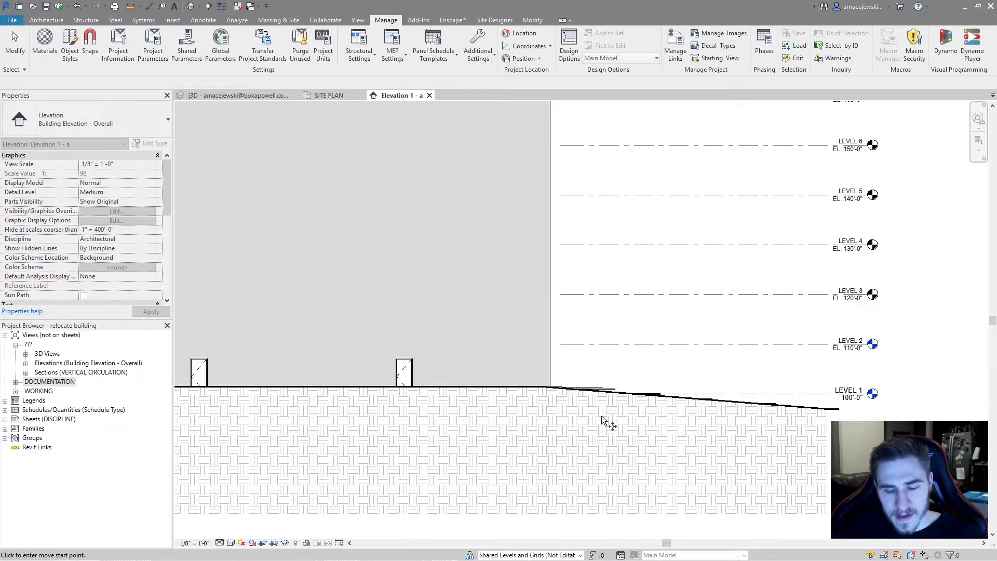
scroll(660, 416, "down", 2)
scroll(696, 370, "up", 2)
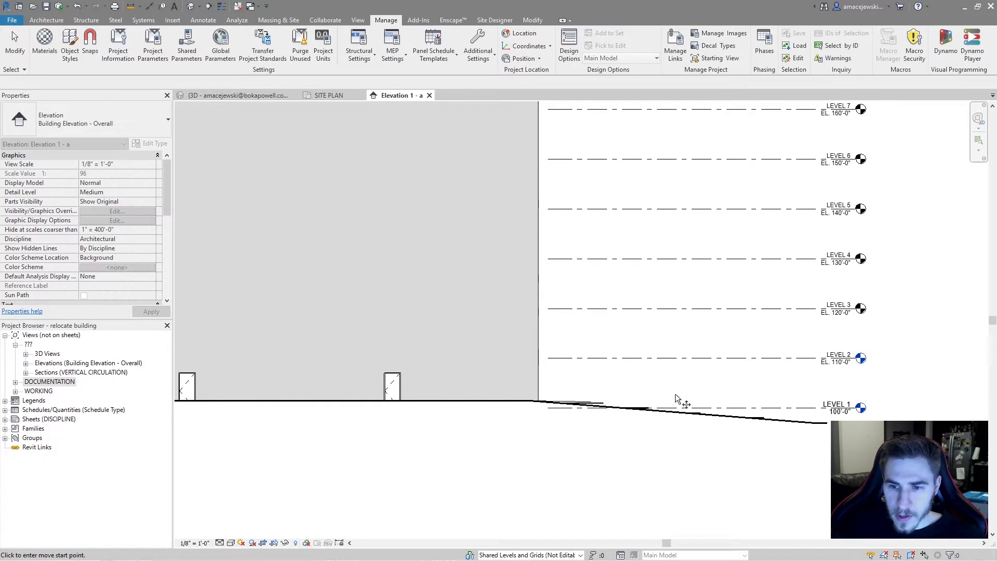
- Pick a start point at Level 1 and move the project 3 feet upward
left_click(577, 394)
key("Escape")
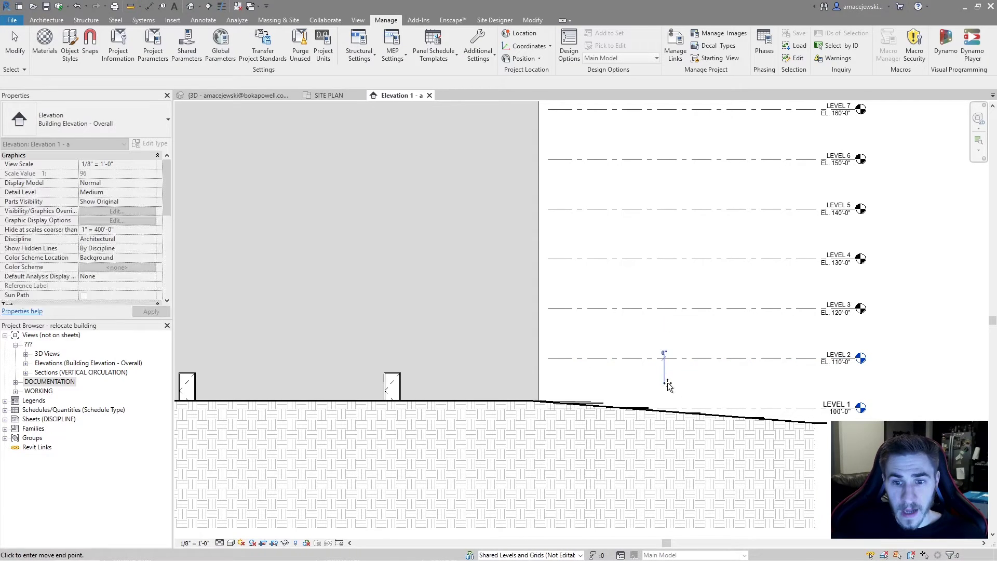
type("3")
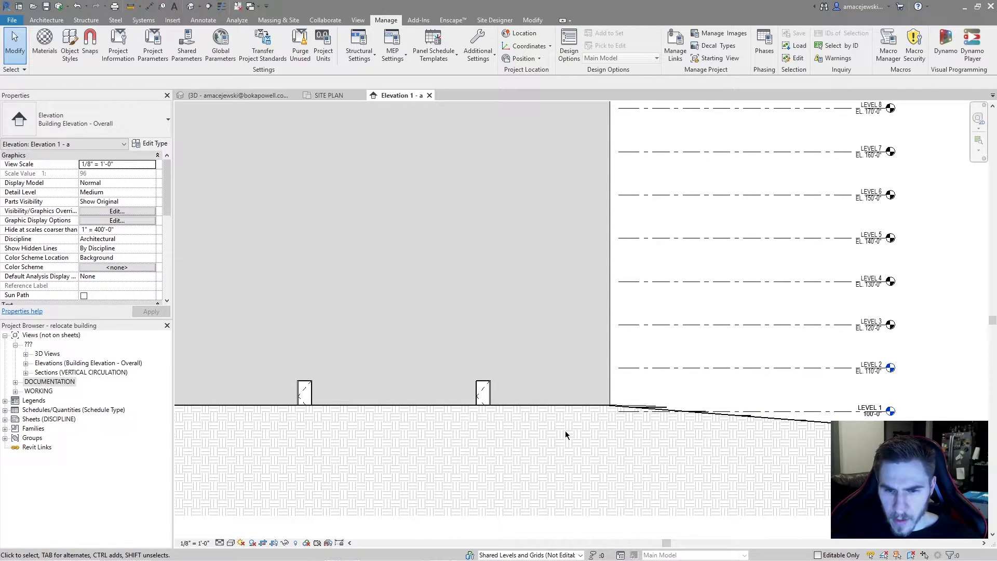
scroll(883, 406, "up", 2)
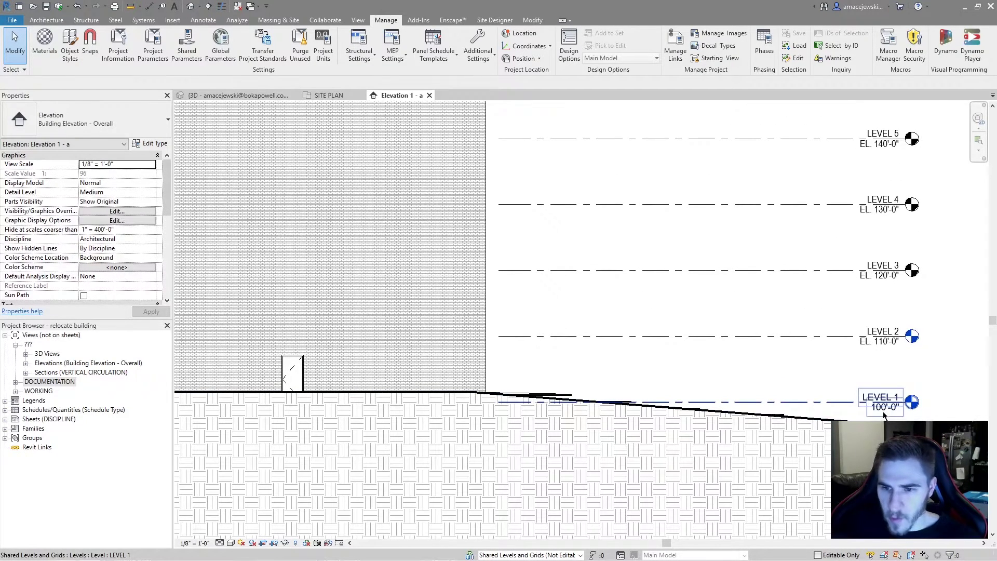
- Recheck the elevation levels, then go via SITE PLAN to the 3D view's level markers
scroll(888, 364, "down", 2)
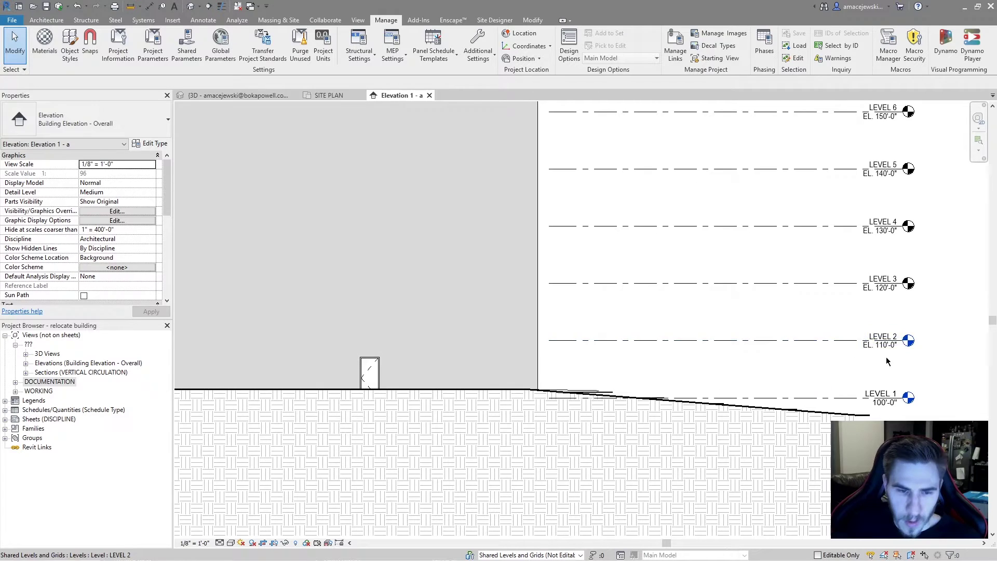
middle_click_drag(727, 373, 676, 385)
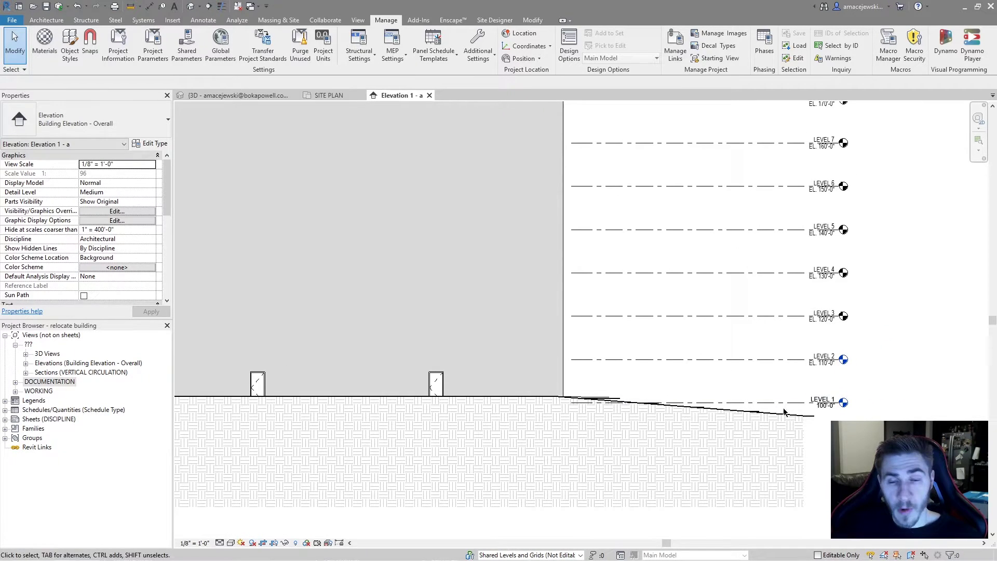
scroll(843, 404, "up", 2)
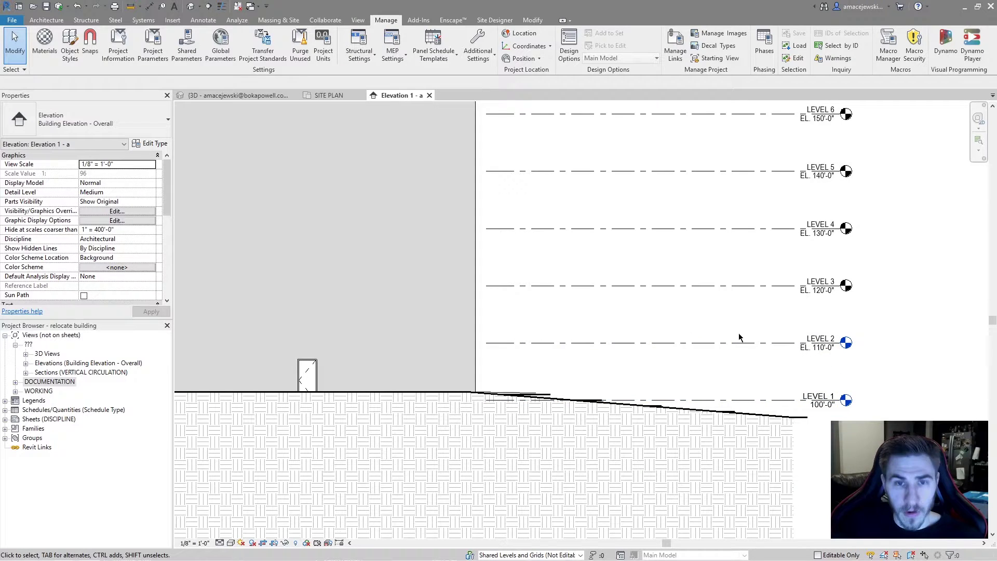
scroll(757, 382, "down", 1)
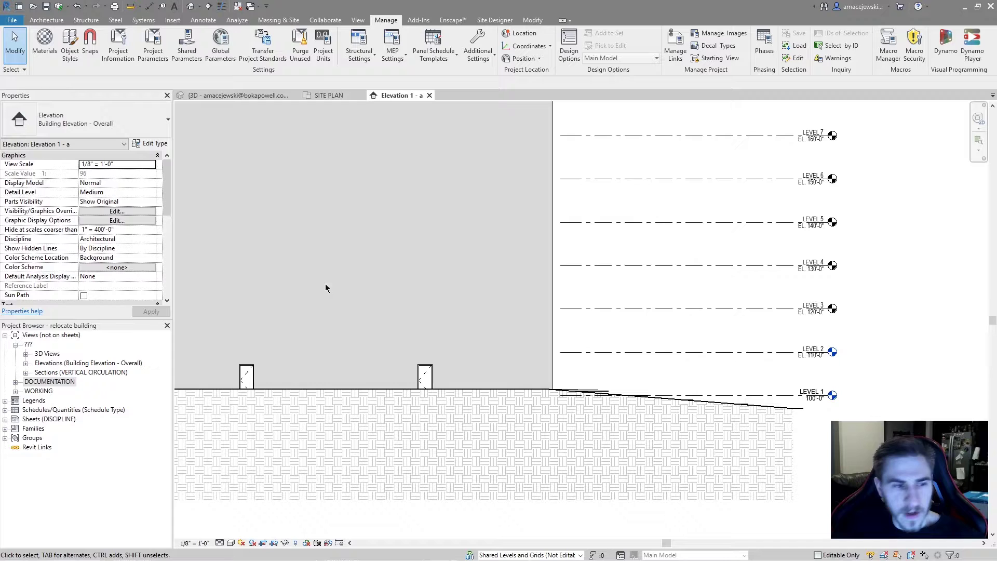
left_click(324, 96)
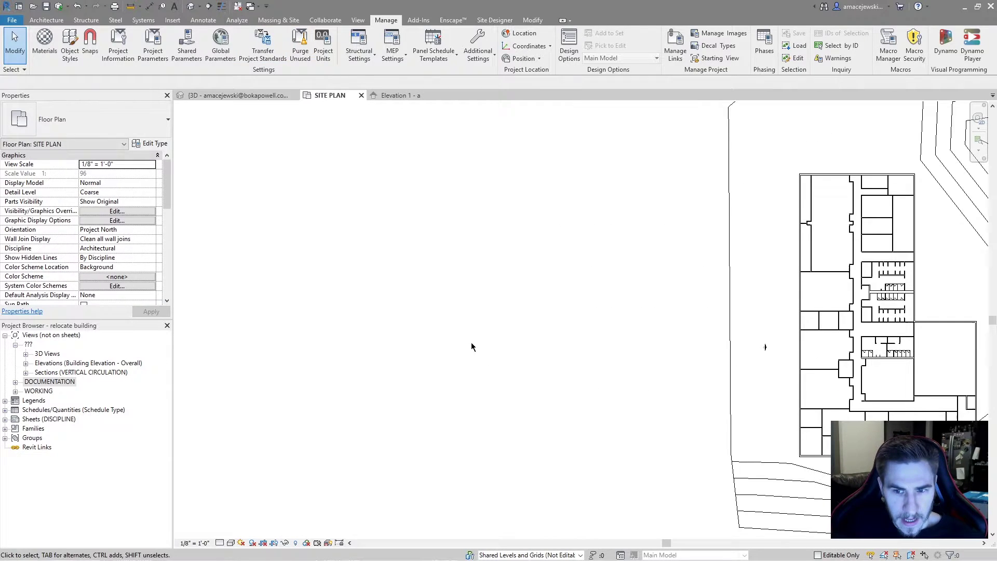
scroll(583, 412, "down", 3)
left_click(229, 97)
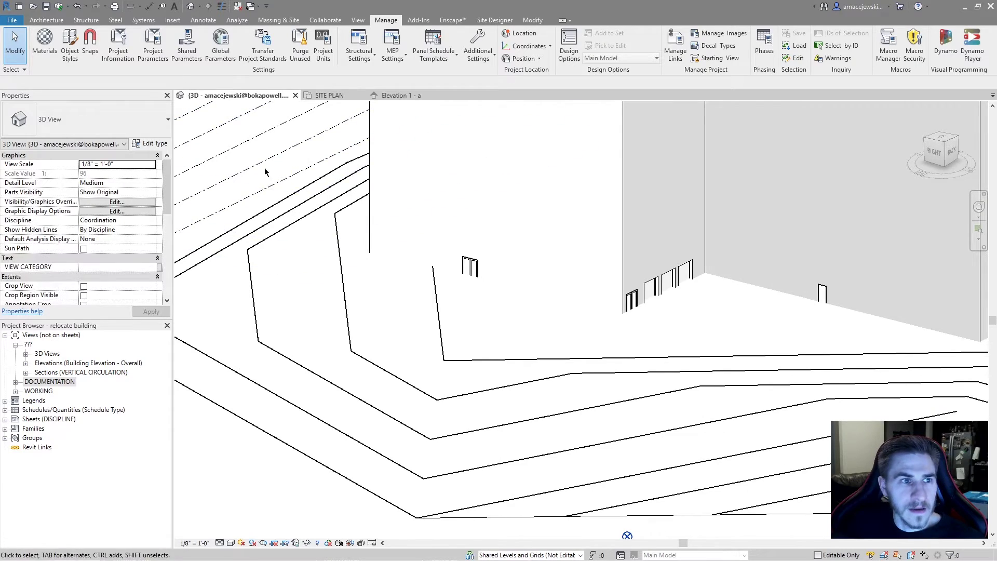
middle_click_drag(267, 160, 423, 241)
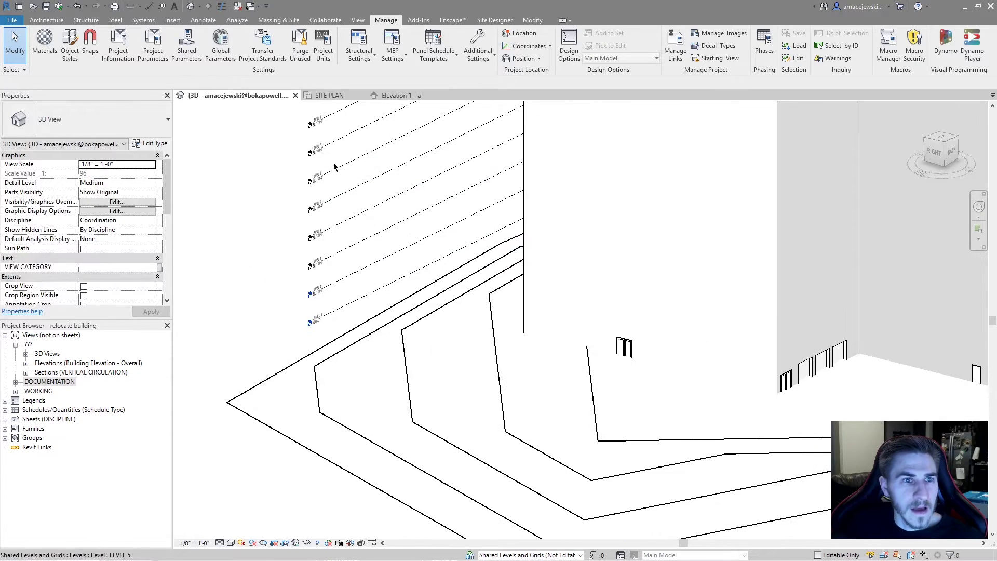
- Start Annotate > Spot Elevation to sample the ground, then cancel it and zoom out over the site
left_click(203, 20)
left_click(183, 46)
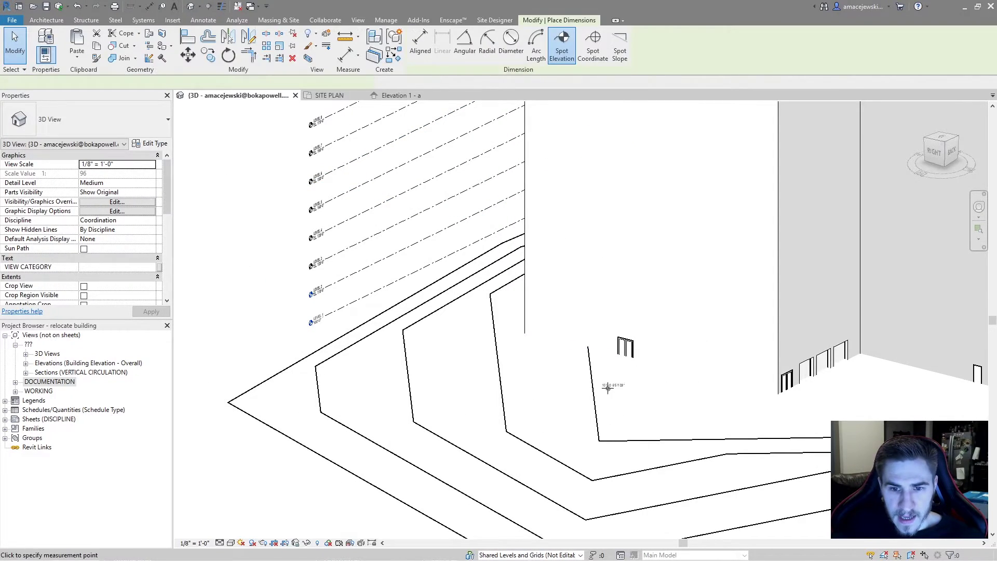
scroll(607, 388, "up", 3)
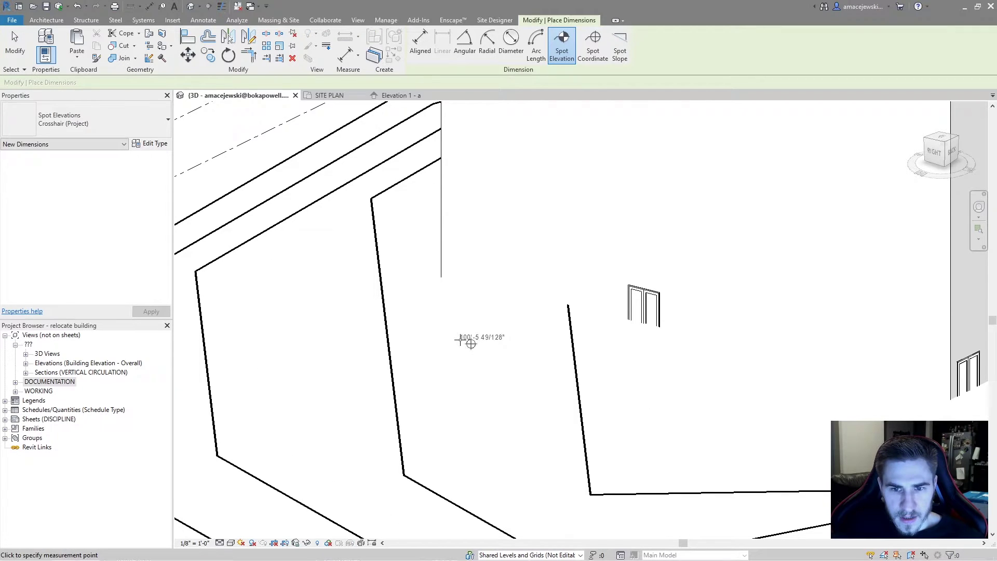
scroll(646, 379, "down", 1)
middle_click_drag(645, 379, 490, 350)
scroll(549, 375, "down", 2)
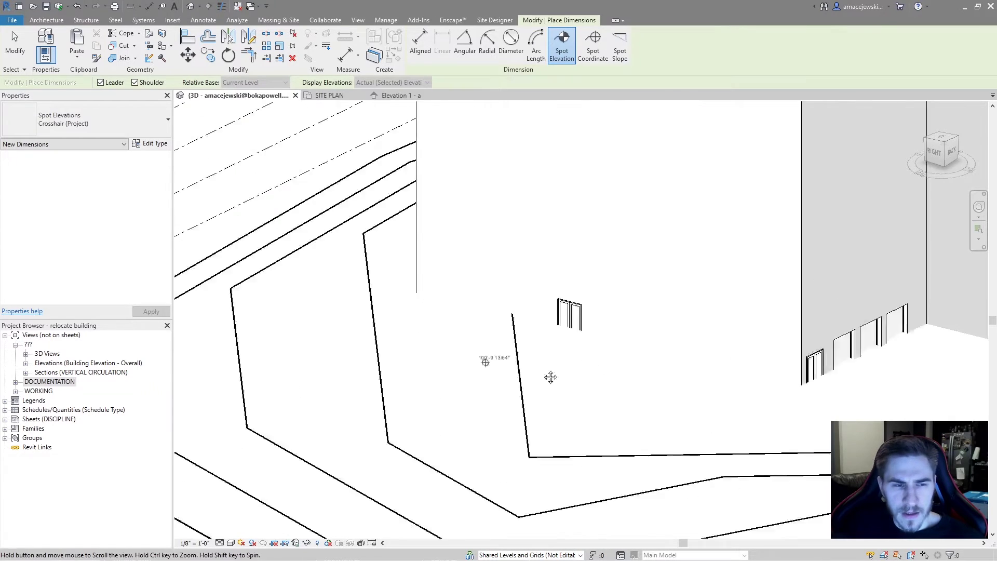
key("Escape")
scroll(452, 361, "down", 2)
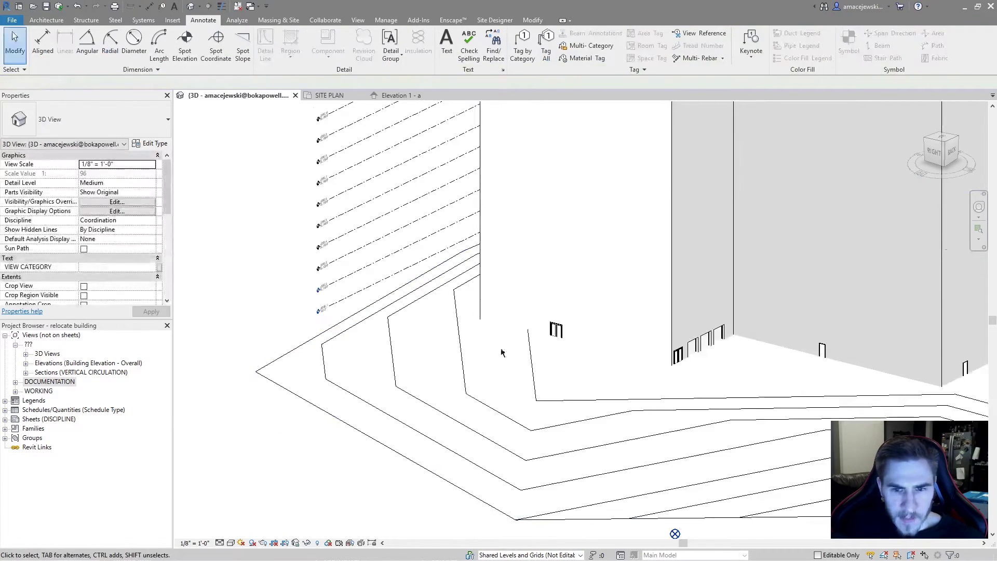
middle_click_drag(466, 383, 298, 305)
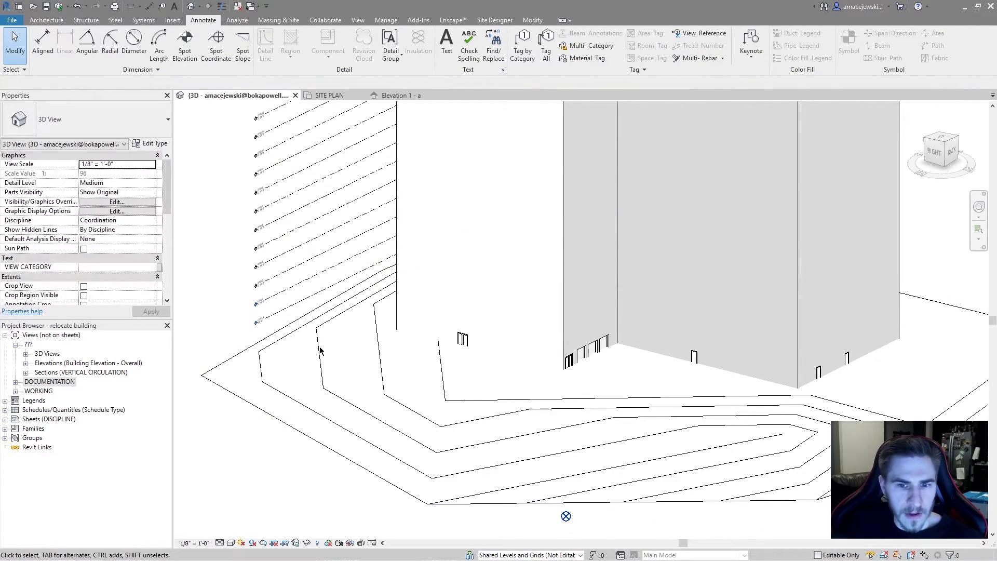
scroll(374, 330, "down", 1)
- Select the project base point and confirm its elevation reads -97'
scroll(551, 465, "up", 1)
left_click(570, 476)
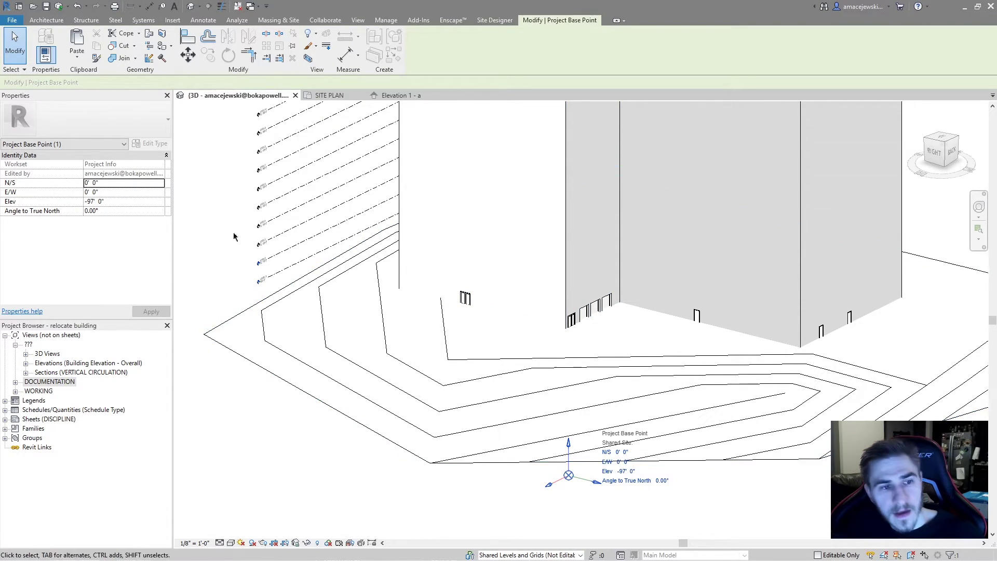
- In Elevation 1 - a, move the topography surface 3 feet down with MV
left_click(395, 95)
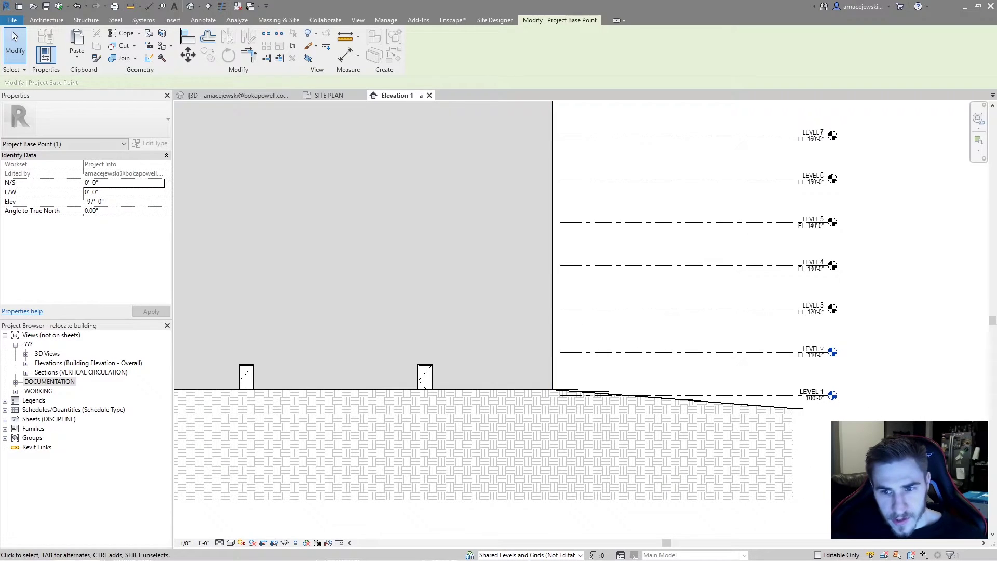
left_click(518, 419)
scroll(850, 339, "down", 2)
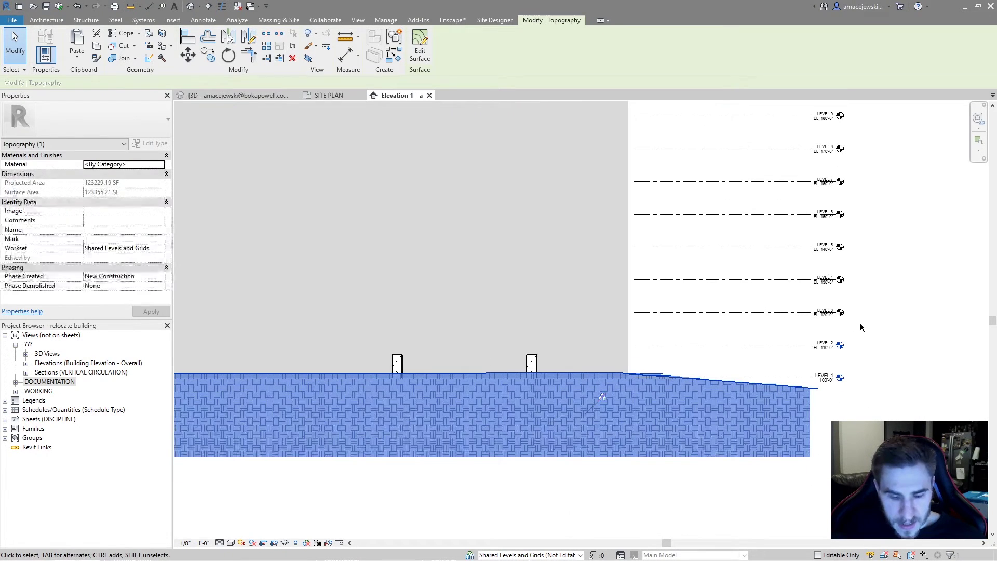
key("m")
key("v")
left_click(690, 254)
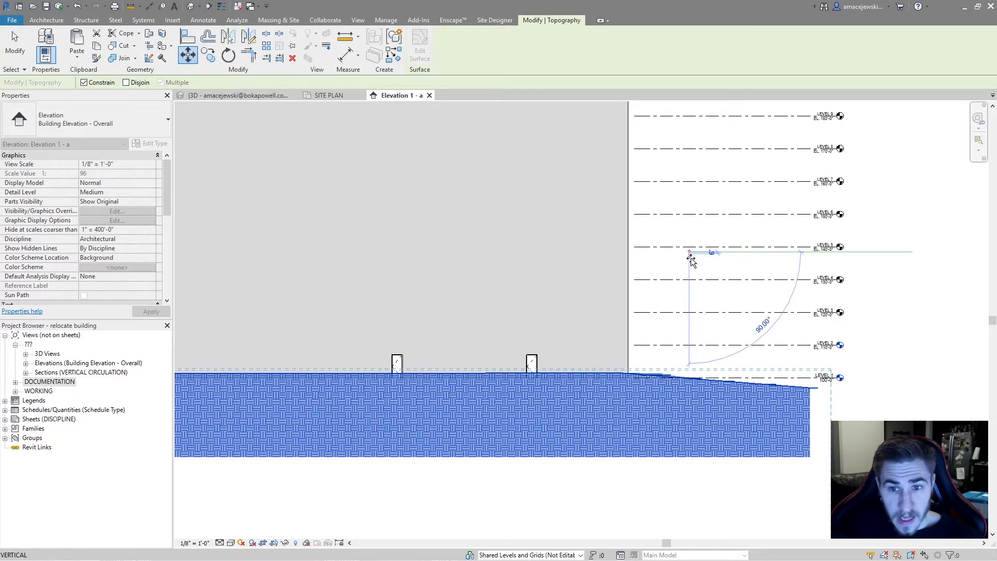
type("3")
key("Return")
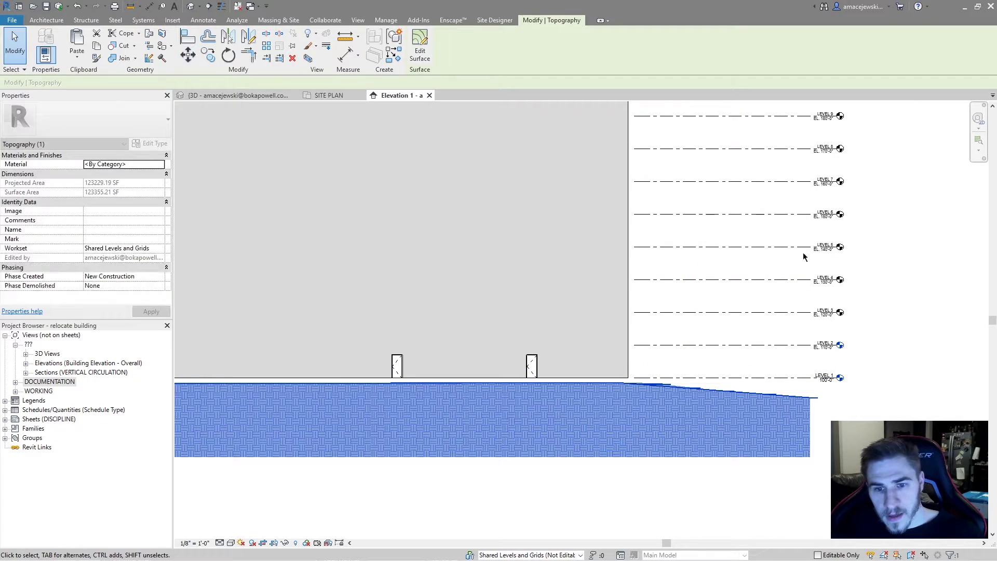
key("Escape")
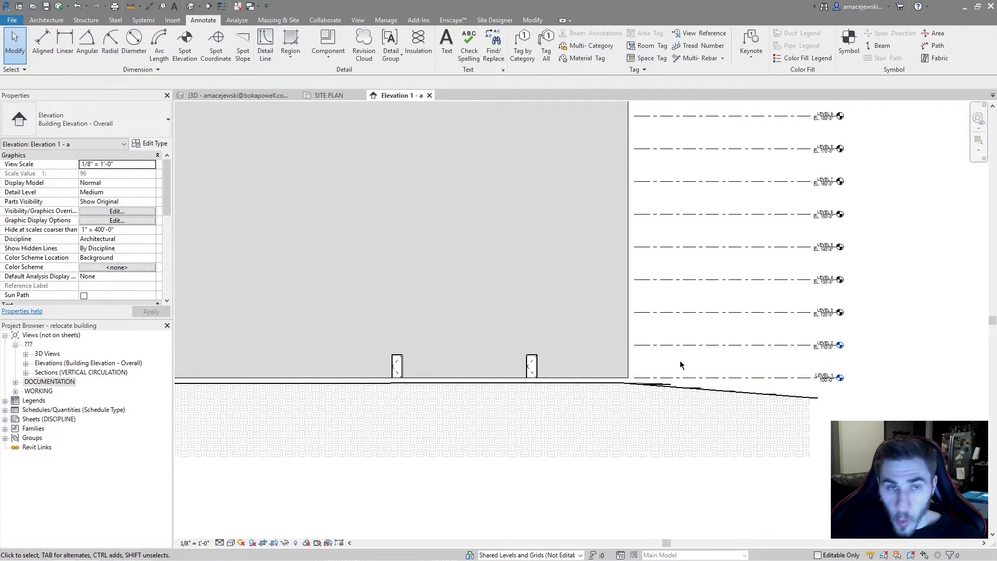
left_click(236, 94)
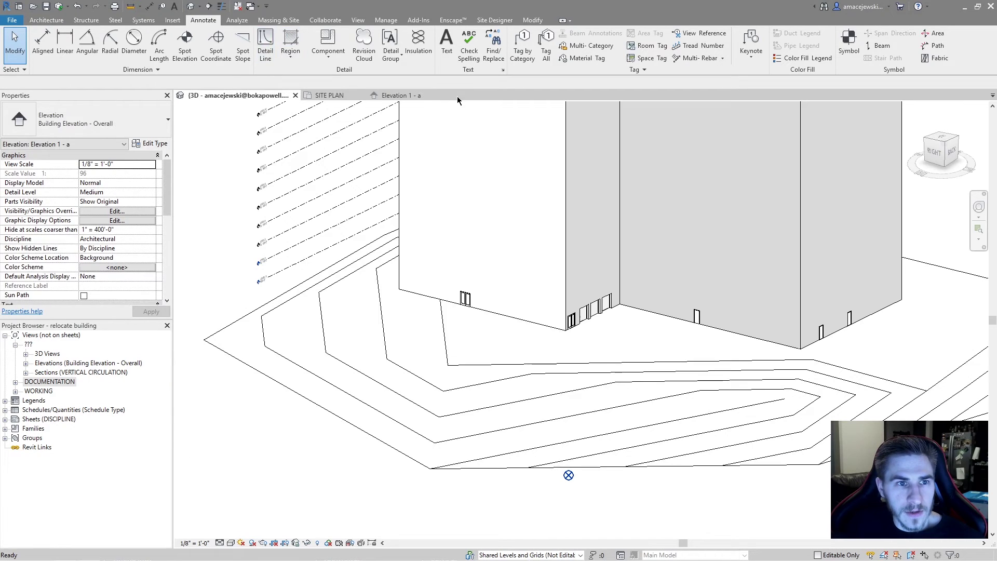
scroll(415, 290, "up", 2)
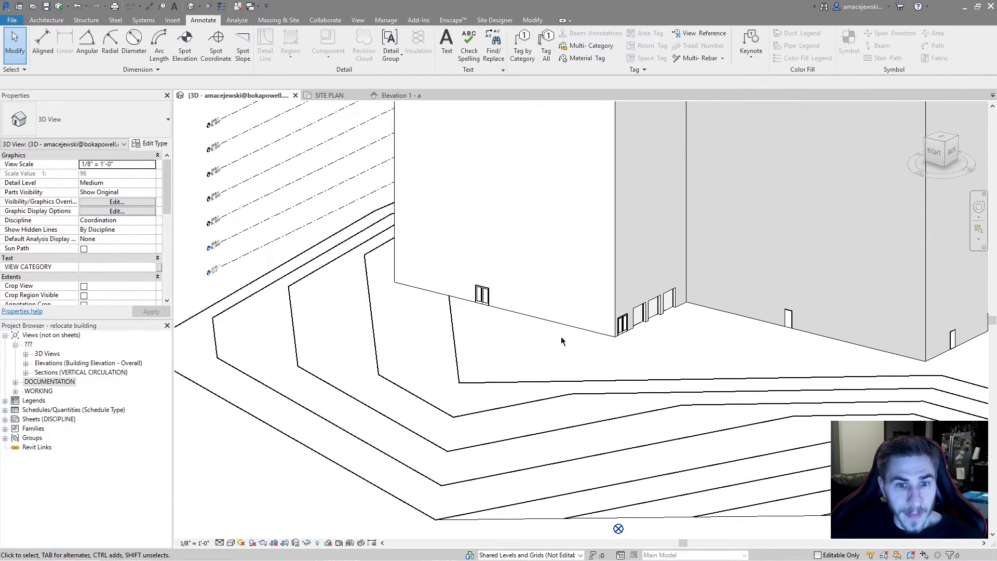
mouse_move(472, 345)
middle_mouse_down("shift")
mouse_move(486, 283)
mouse_move(503, 274)
mouse_move(472, 349)
middle_mouse_up("shift")
middle_click_drag(364, 218, 399, 232)
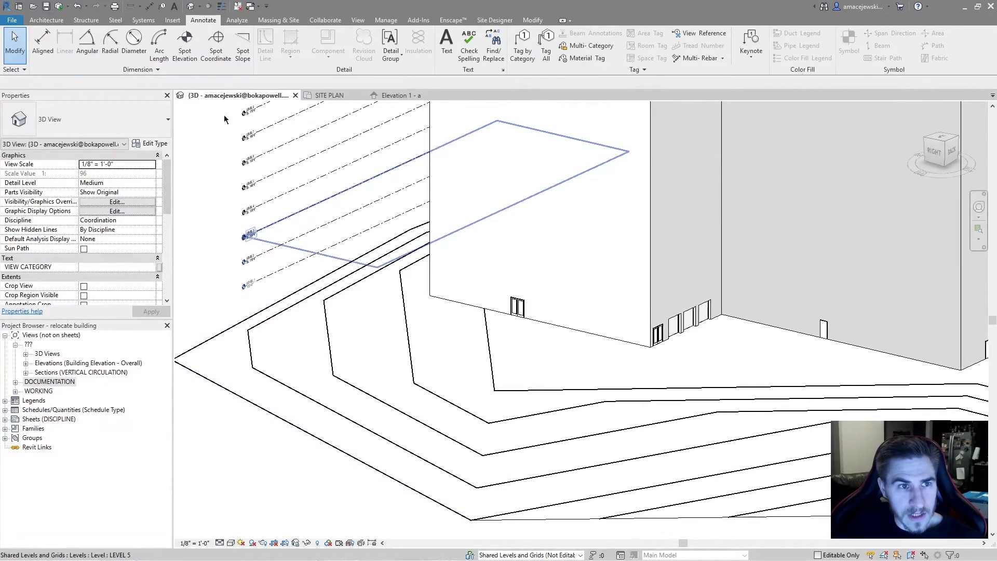
left_click(184, 44)
scroll(529, 325, "up", 3)
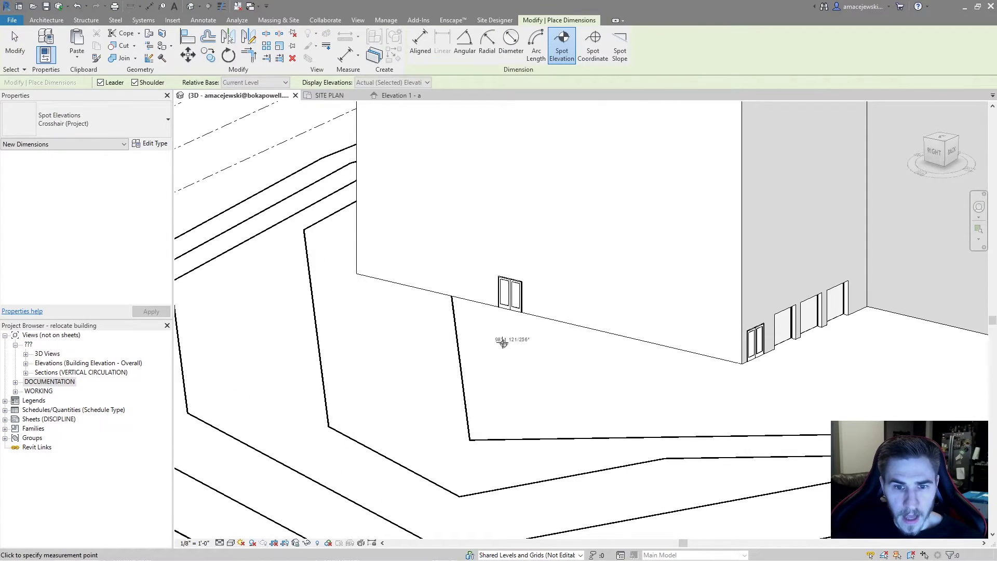
scroll(436, 336, "up", 1)
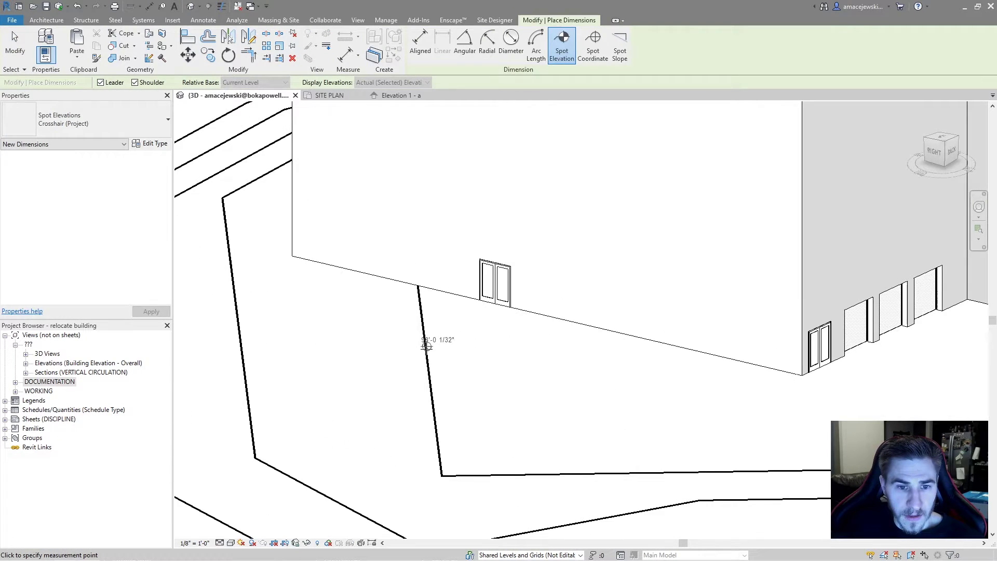
scroll(528, 374, "down", 3)
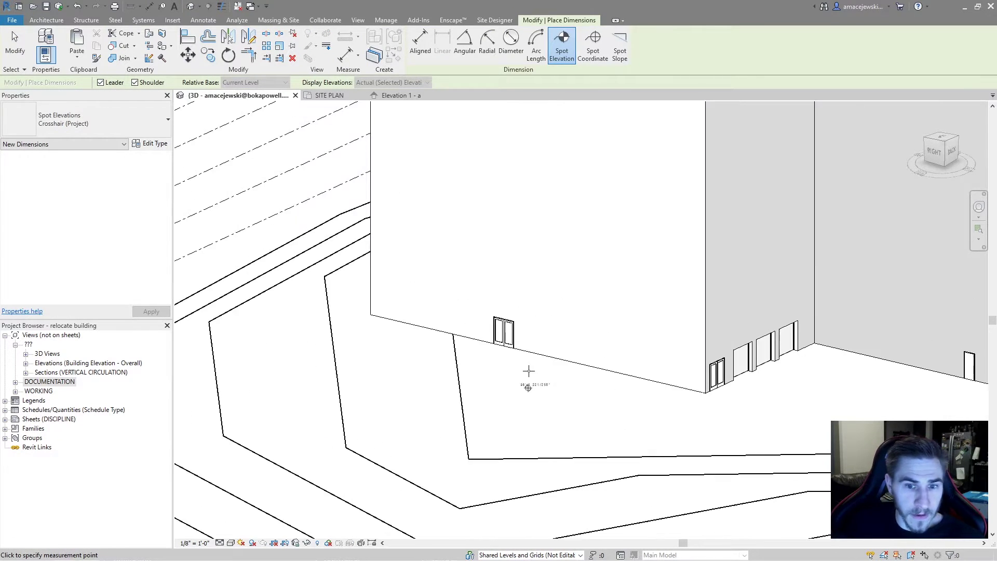
key("Escape")
key("Escape")
scroll(511, 382, "up", 1)
middle_click_drag(511, 383, 486, 423, "shift")
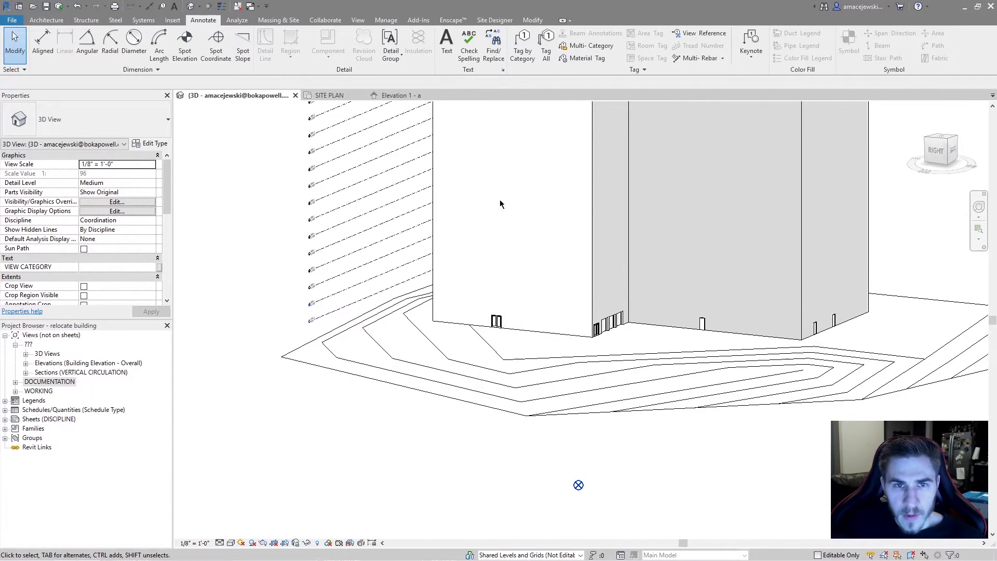
- In Elevation 1 - a, frame all the levels, select the level lines, then the topography surface
left_click(397, 95)
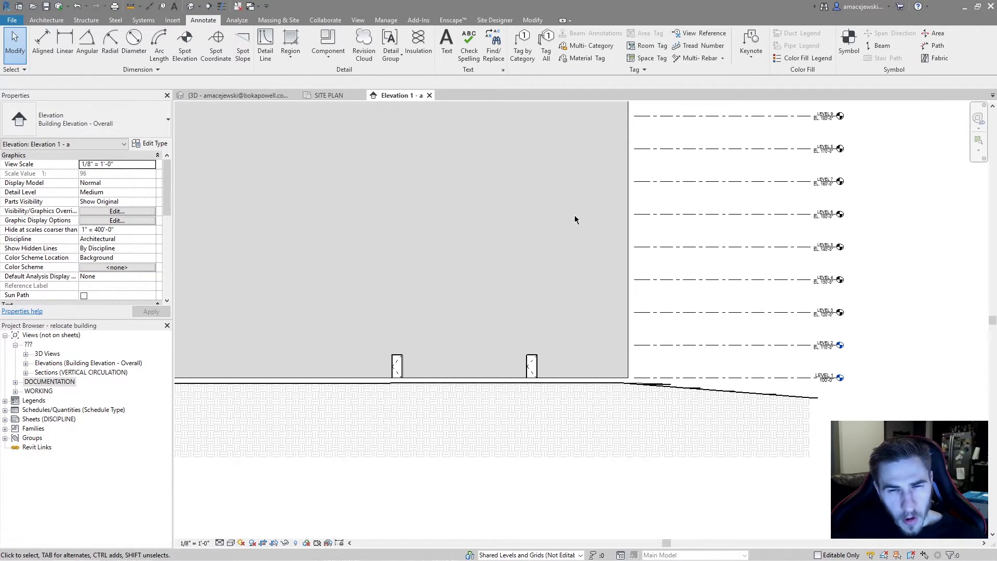
middle_click_drag(576, 281, 580, 337)
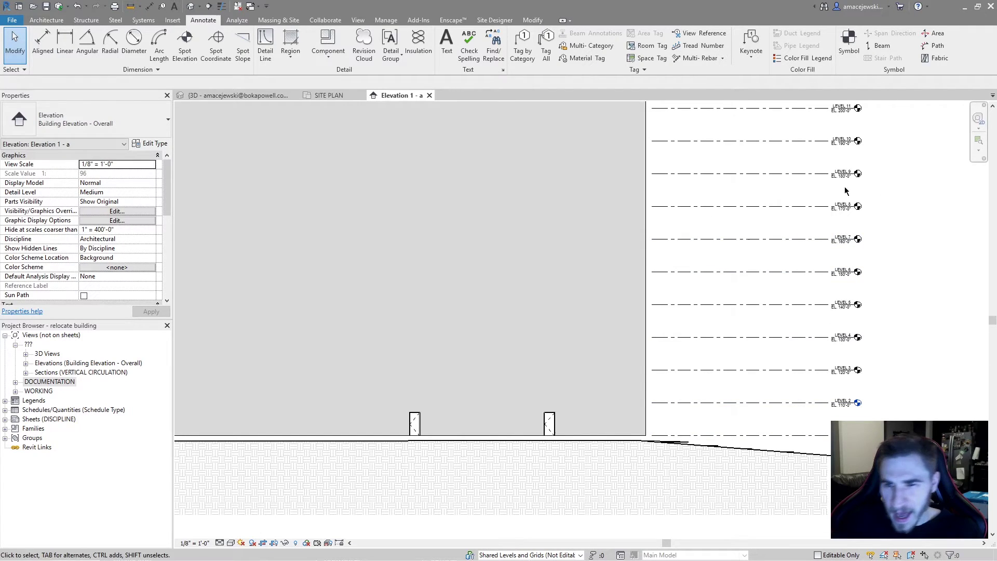
scroll(789, 379, "down", 2)
left_click_drag(887, 142, 760, 395)
left_click_drag(734, 426, 734, 426)
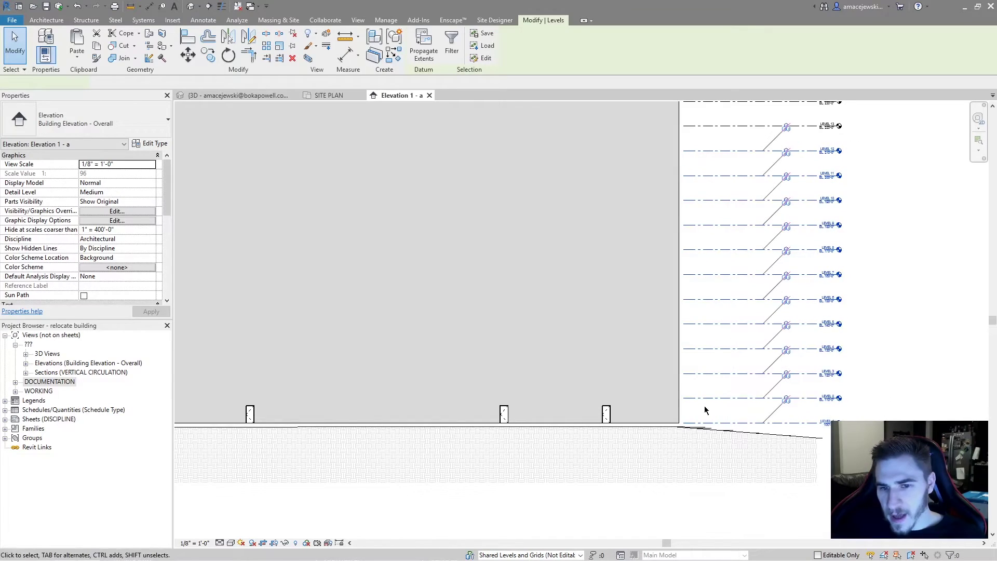
left_click_drag(701, 227, 745, 245)
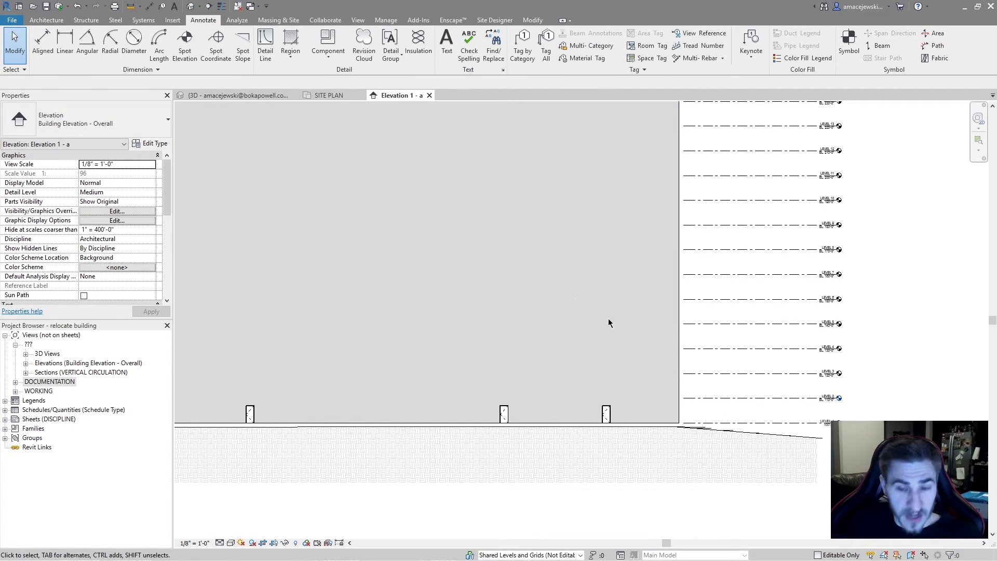
left_click(815, 439)
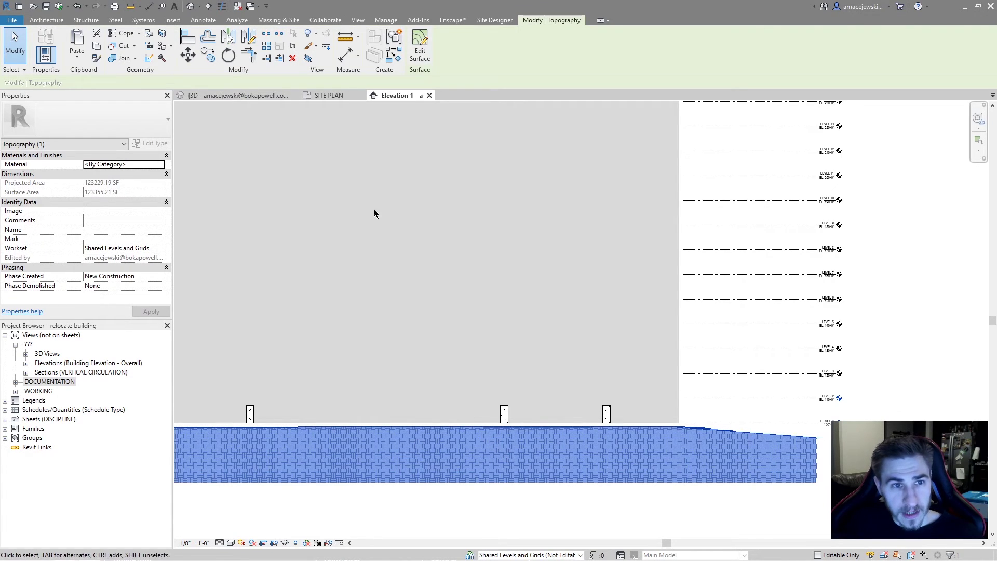
middle_click_drag(436, 260, 443, 270)
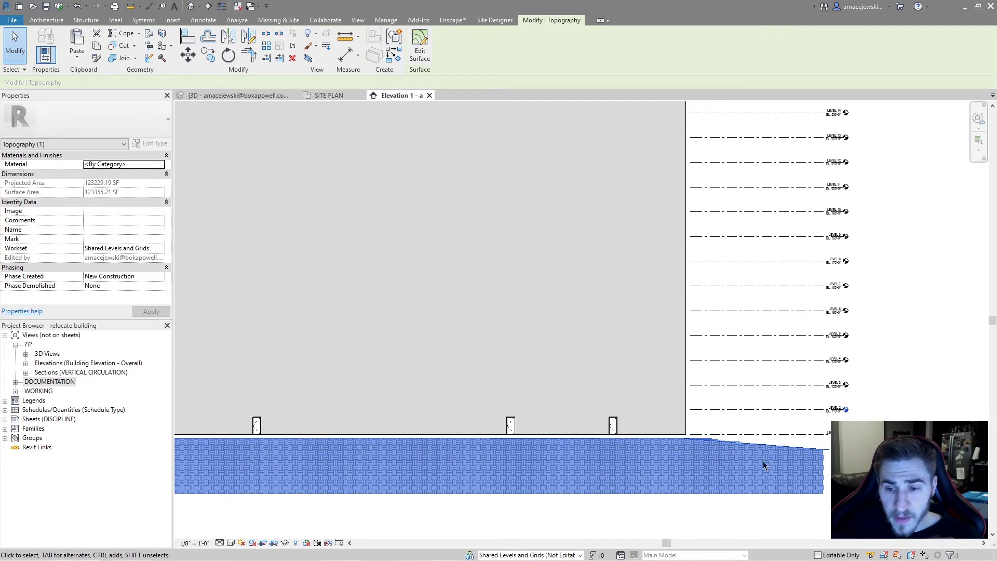
scroll(764, 466, "down", 1)
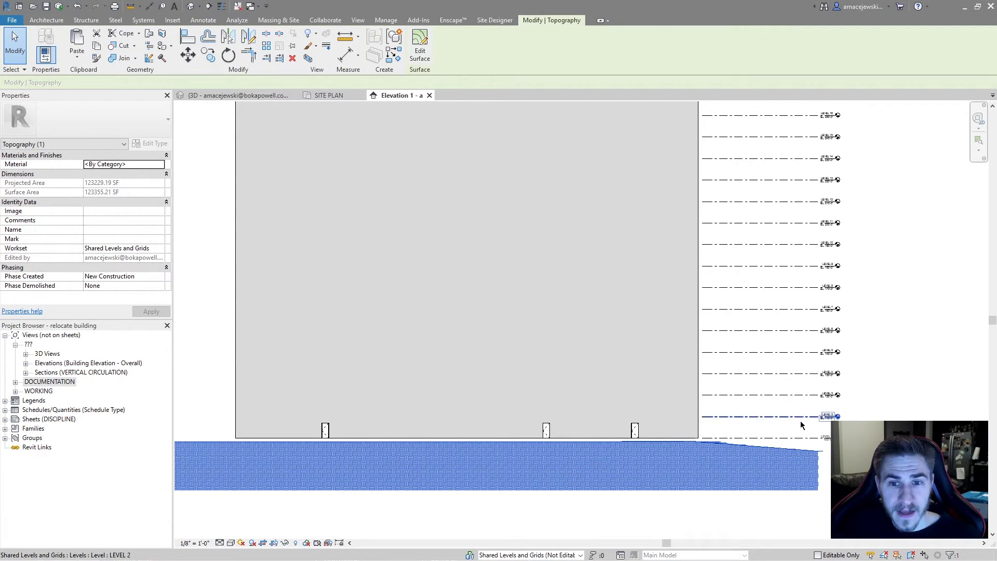